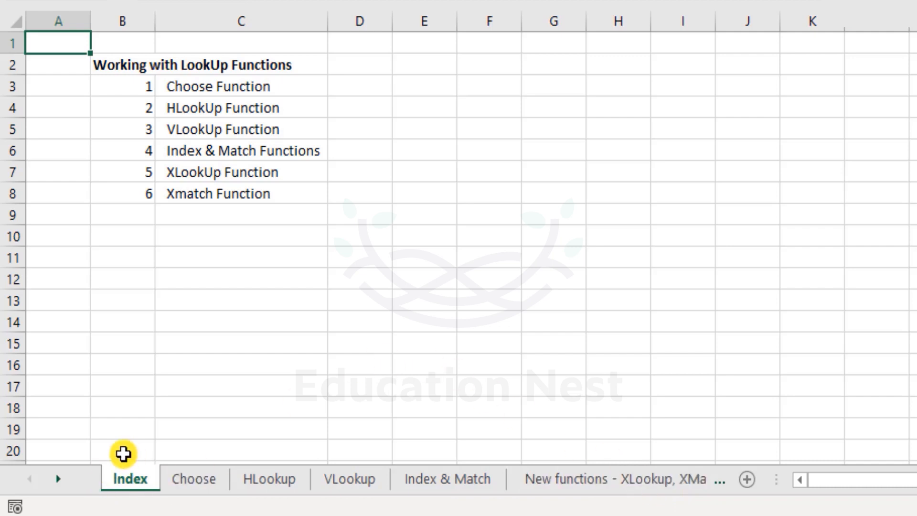
# - Review the list of lookup functions on the Index sheet and view the matching HLookup sheet before returning to the index
pyautogui.moveTo(134, 72); pyautogui.dragTo(276, 194)
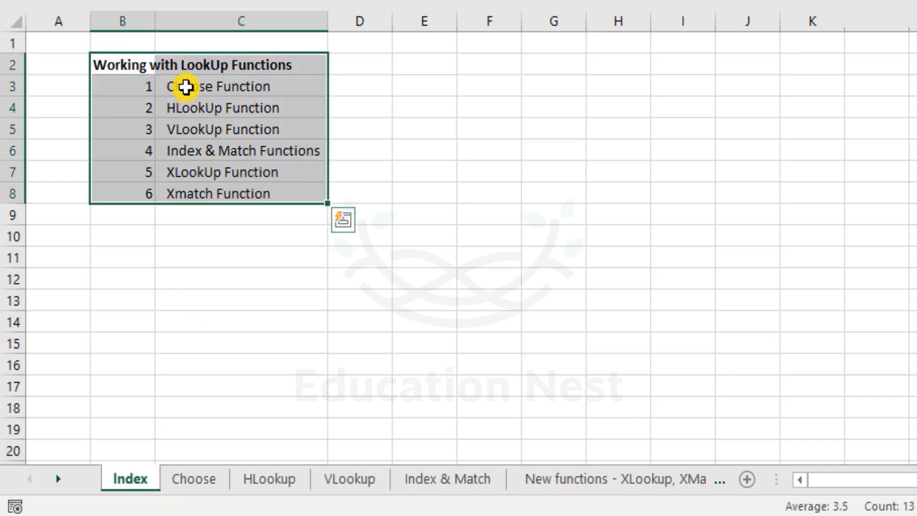
pyautogui.moveTo(193, 87); pyautogui.dragTo(229, 187)
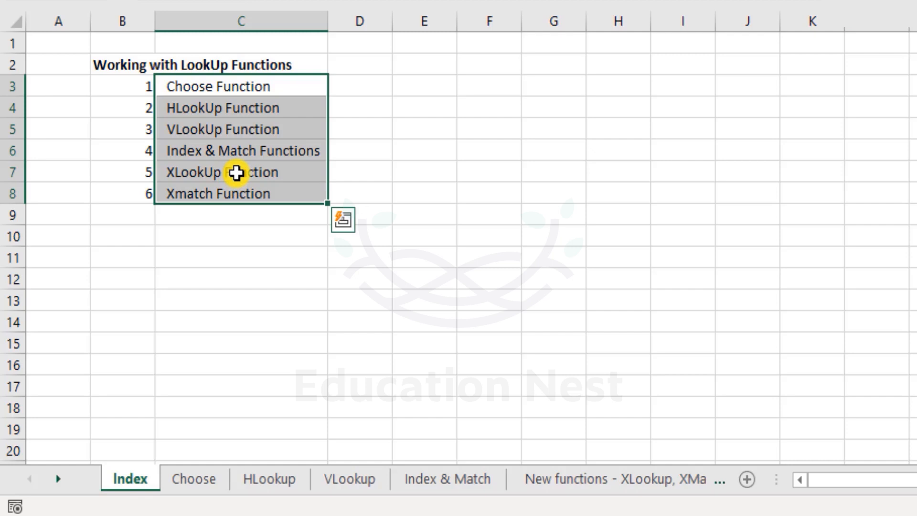
pyautogui.click(236, 108)
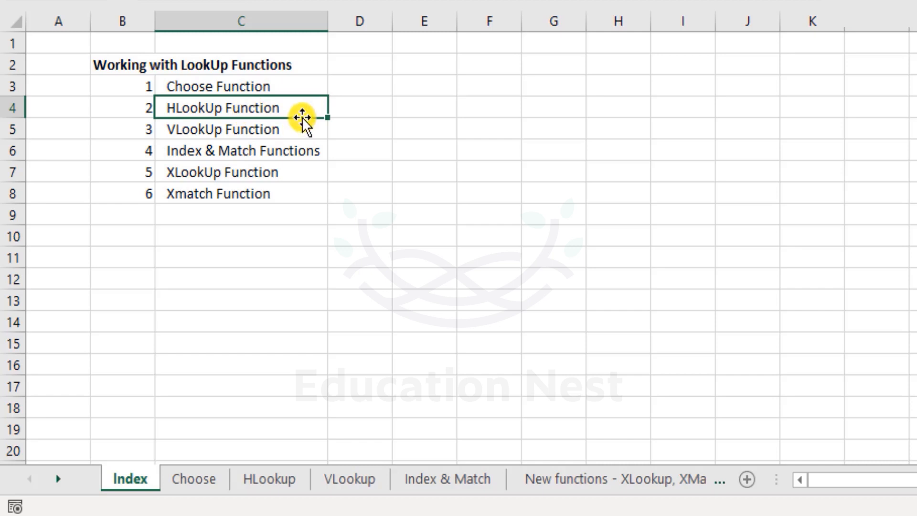
pyautogui.click(282, 481)
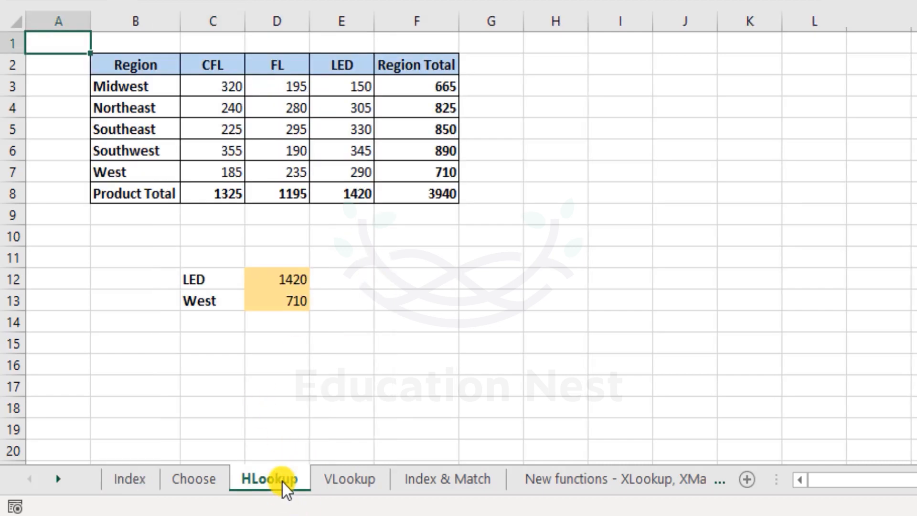
pyautogui.click(138, 484)
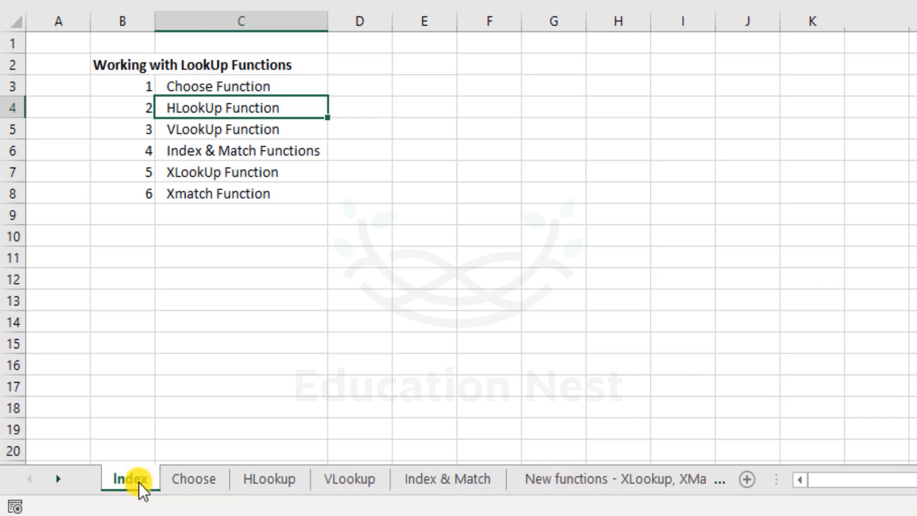
pyautogui.click(634, 86)
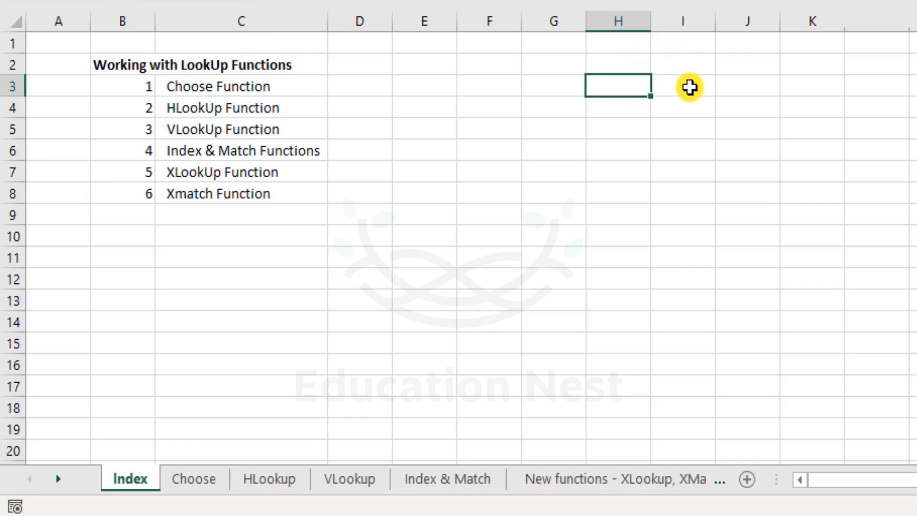
pyautogui.write('www.')
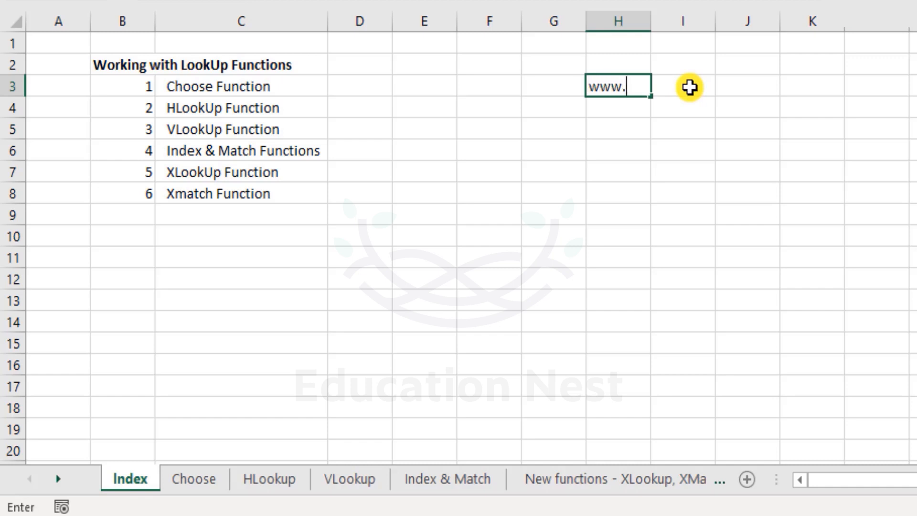
pyautogui.write('google.com')
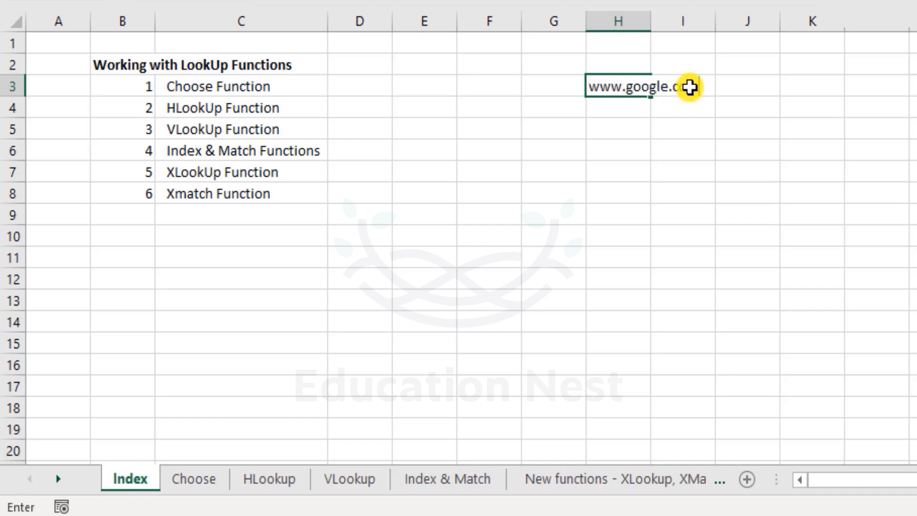
pyautogui.press('Return')
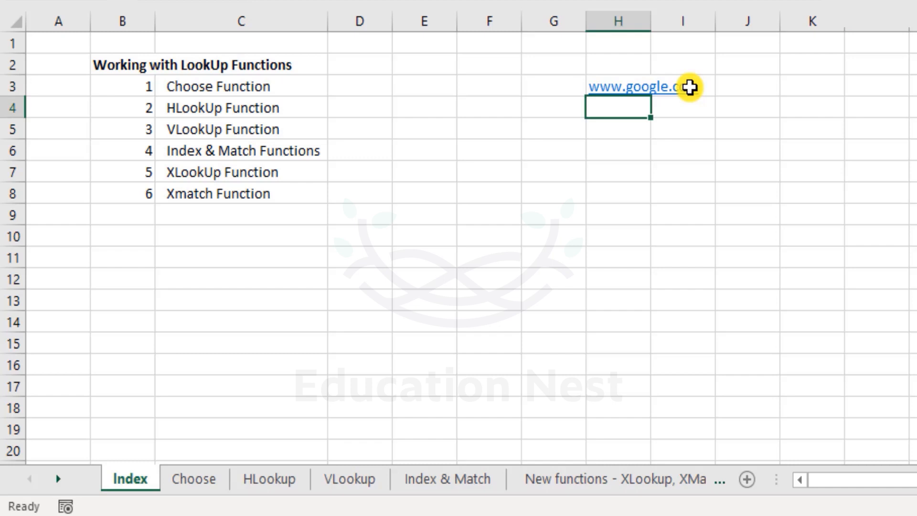
# - Follow the link in cell H3 to the Google page and close the browser window after declining the Chrome suggestion
pyautogui.click(640, 87)
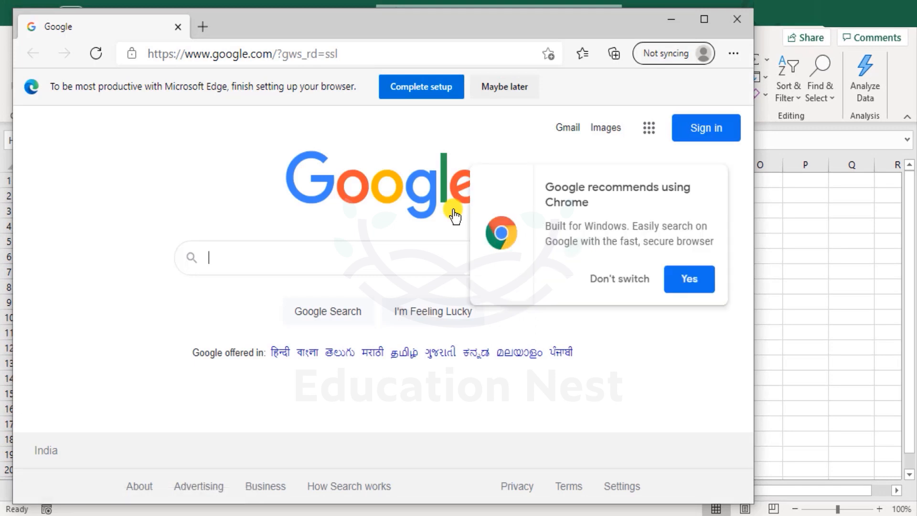
pyautogui.click(621, 279)
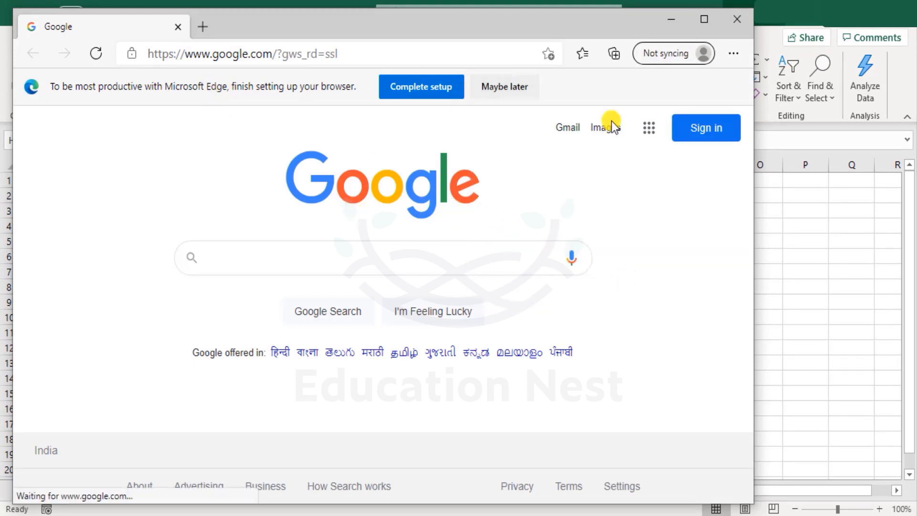
pyautogui.click(723, 19)
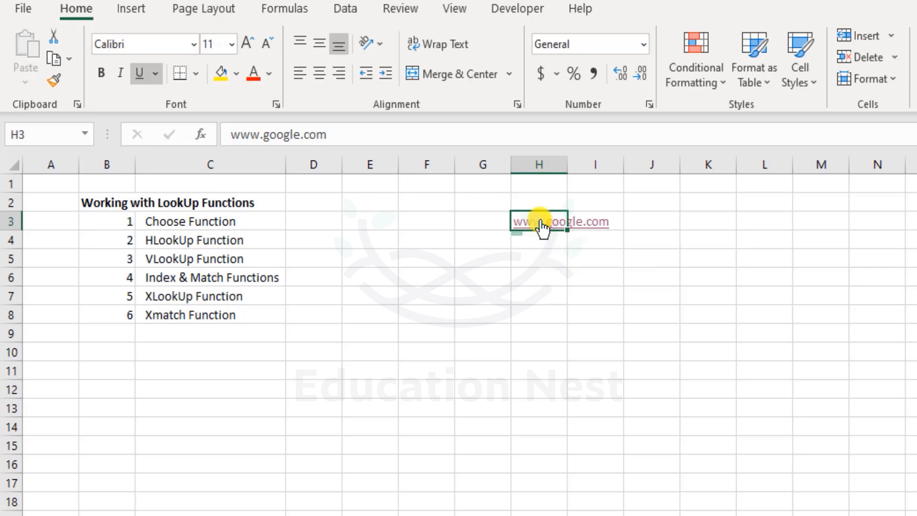
# - Remove the hyperlink from cell H3, test the cell as plain text, and undo the removal
pyautogui.click(413, 216)
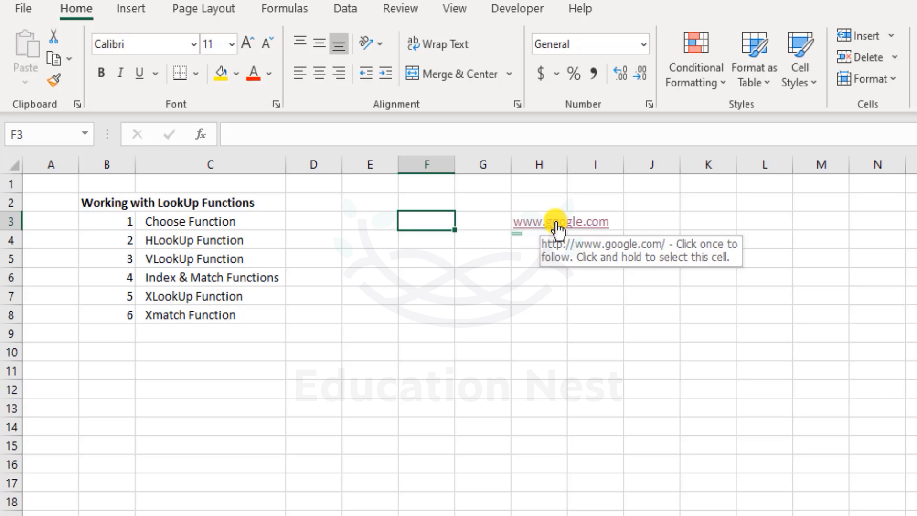
pyautogui.click(557, 229)
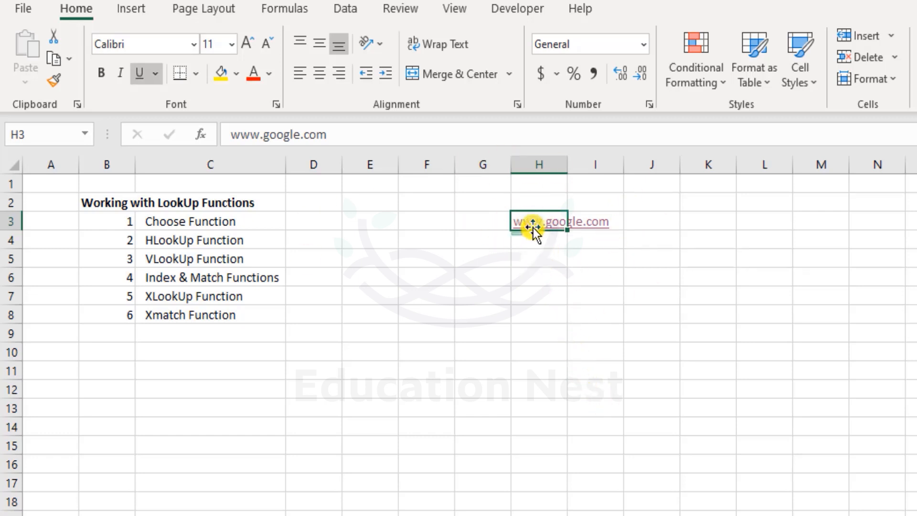
pyautogui.click(554, 316)
pyautogui.rightClick(545, 223)
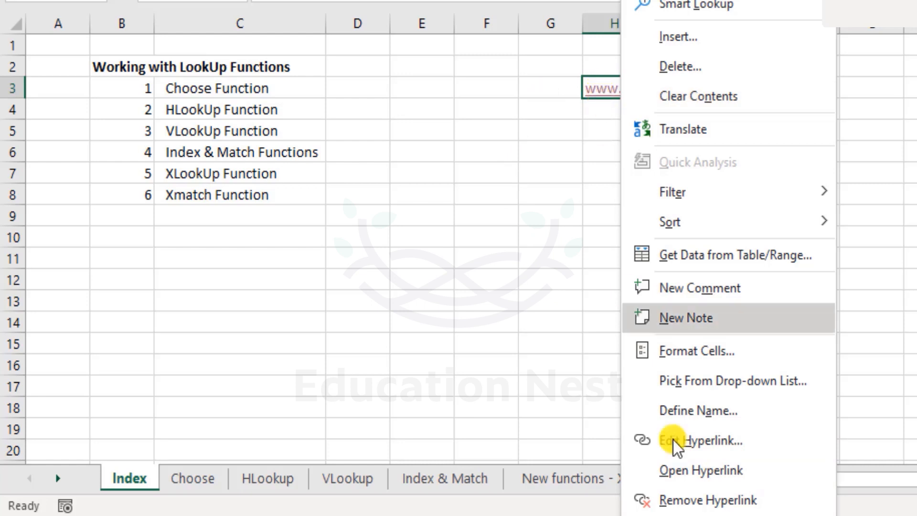
pyautogui.click(693, 500)
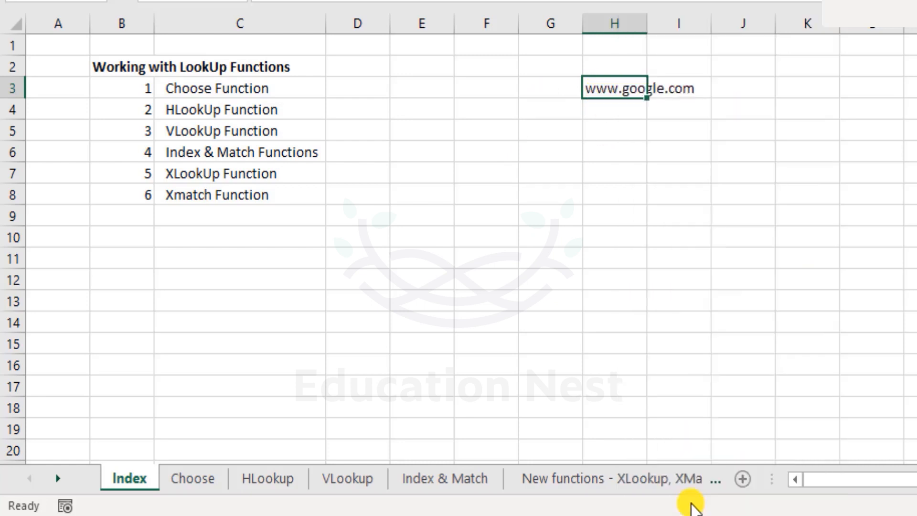
pyautogui.click(614, 172)
pyautogui.click(615, 94)
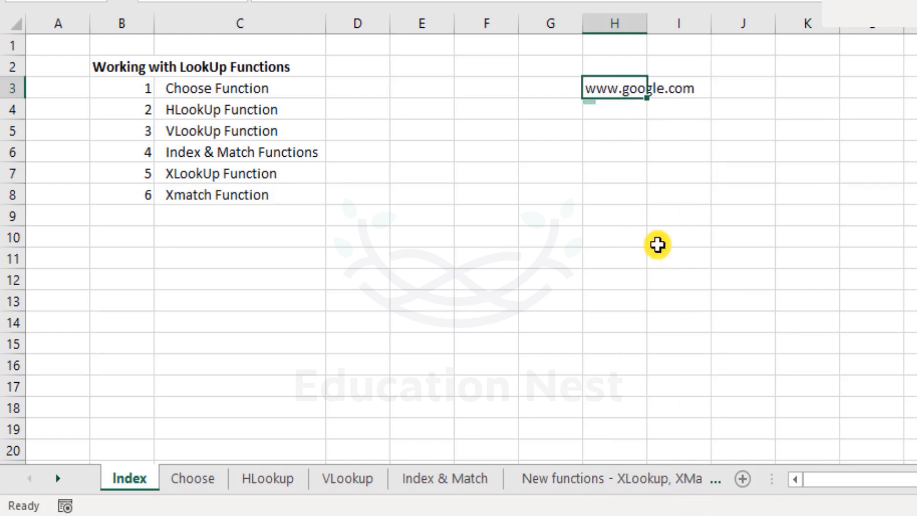
pyautogui.click(639, 150)
pyautogui.click(625, 96)
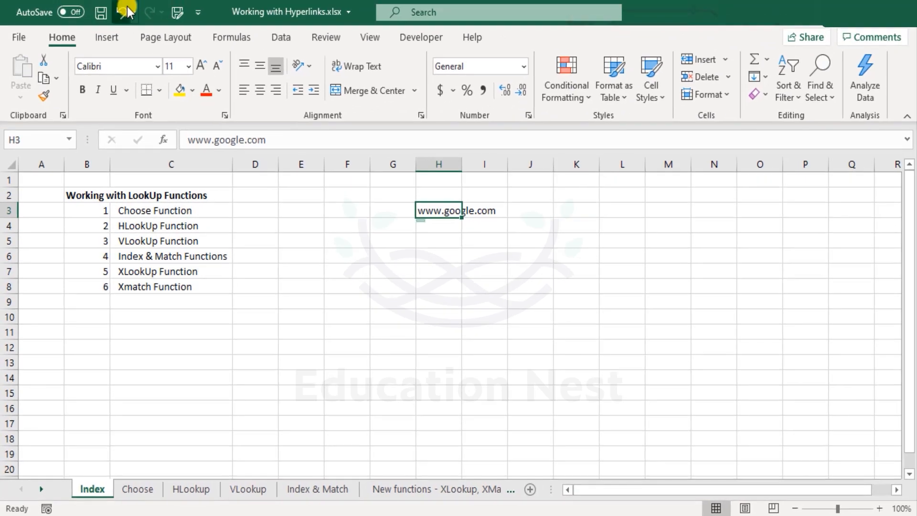
pyautogui.click(123, 11)
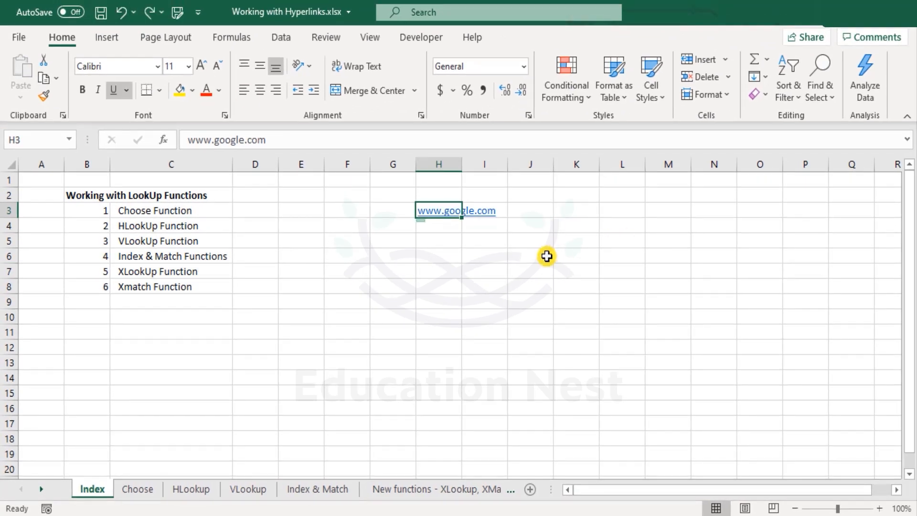
# - Open the hyperlink settings of cell H3, examine the available link target types, and cancel without changes
pyautogui.click(451, 259)
pyautogui.click(439, 210)
pyautogui.rightClick(442, 211)
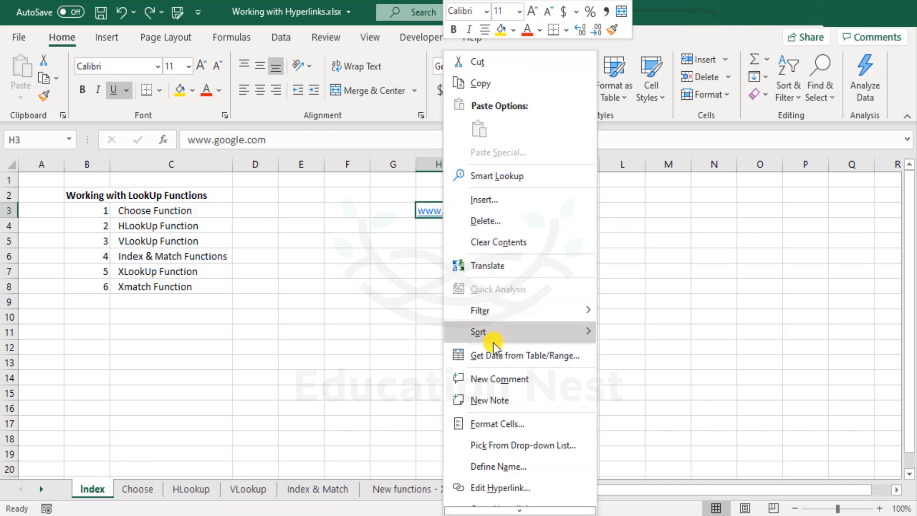
pyautogui.moveTo(489, 337)
pyautogui.scroll(-1, 494, 341)
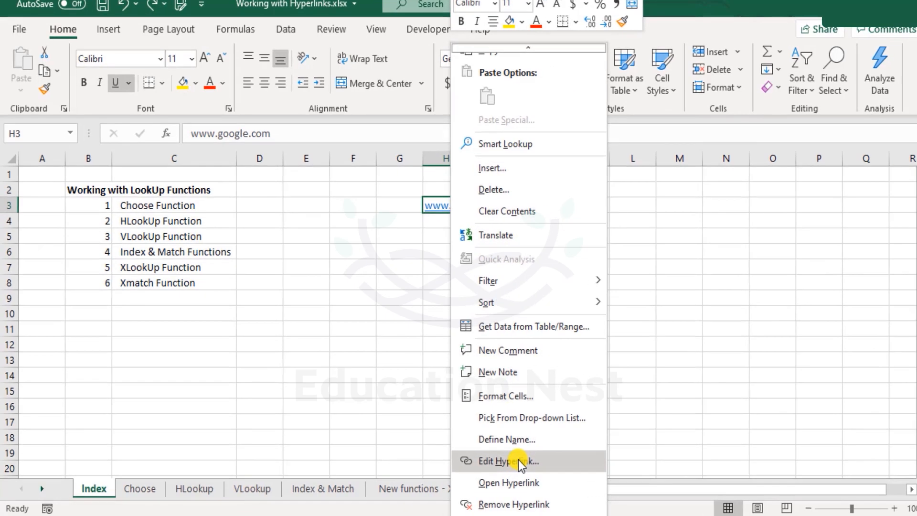
pyautogui.click(509, 461)
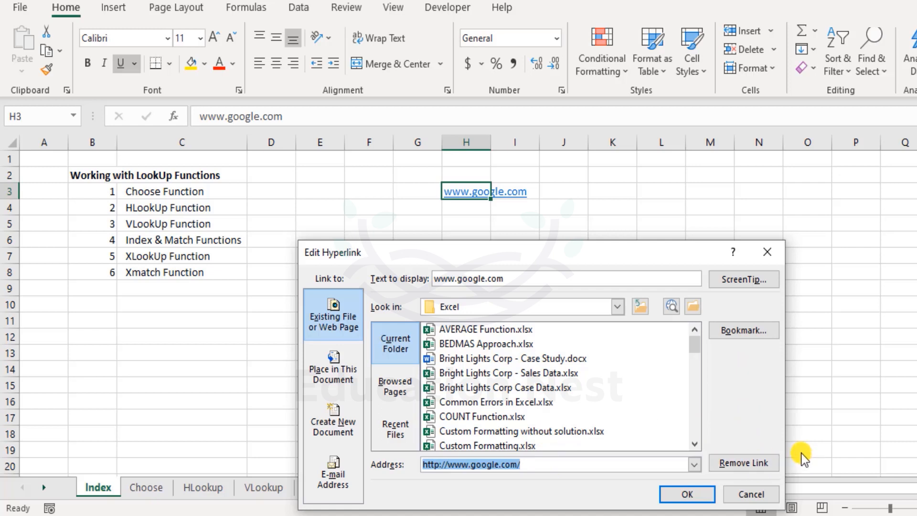
pyautogui.click(339, 337)
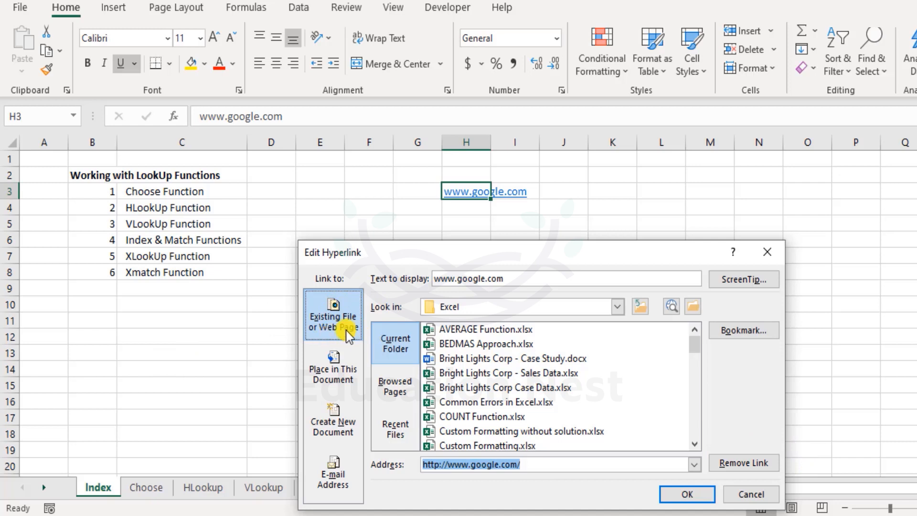
pyautogui.click(342, 377)
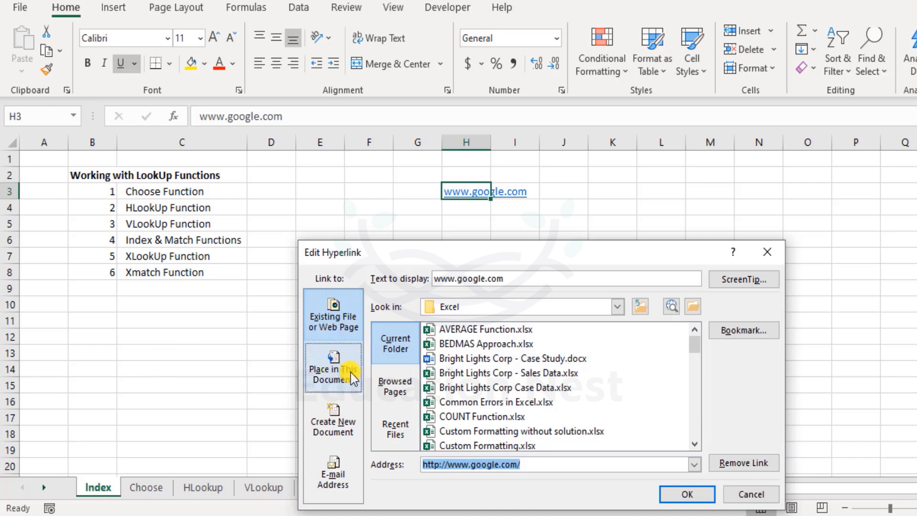
pyautogui.click(348, 435)
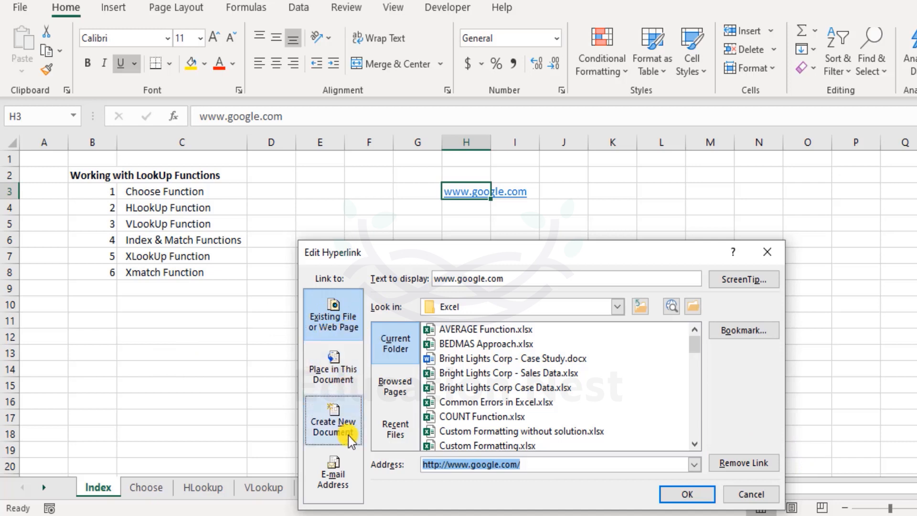
pyautogui.click(343, 484)
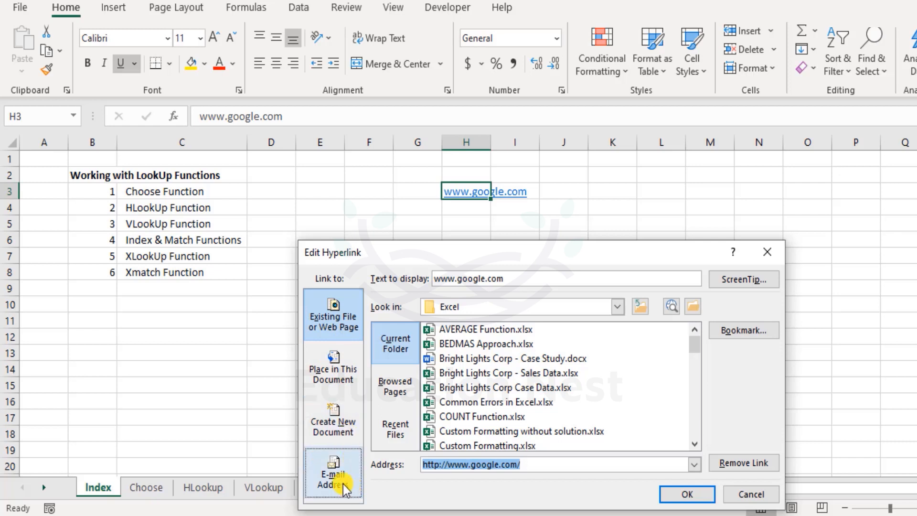
pyautogui.click(754, 493)
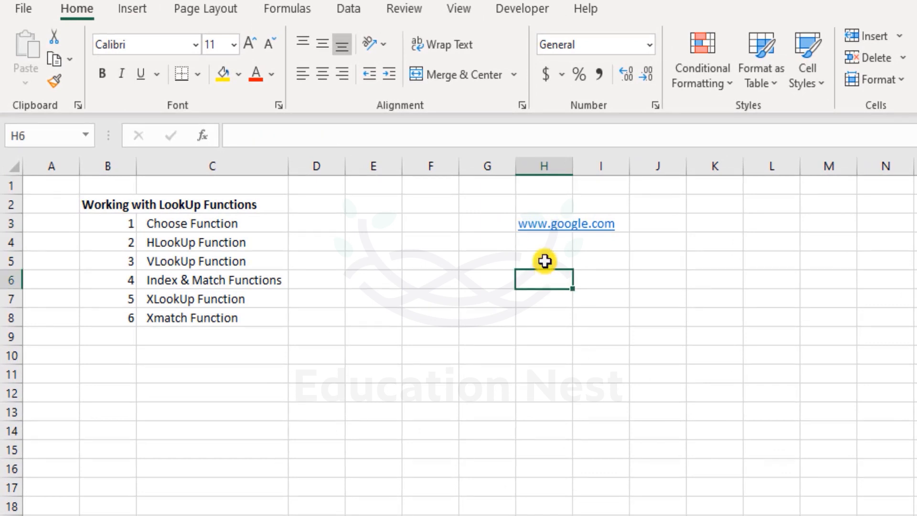
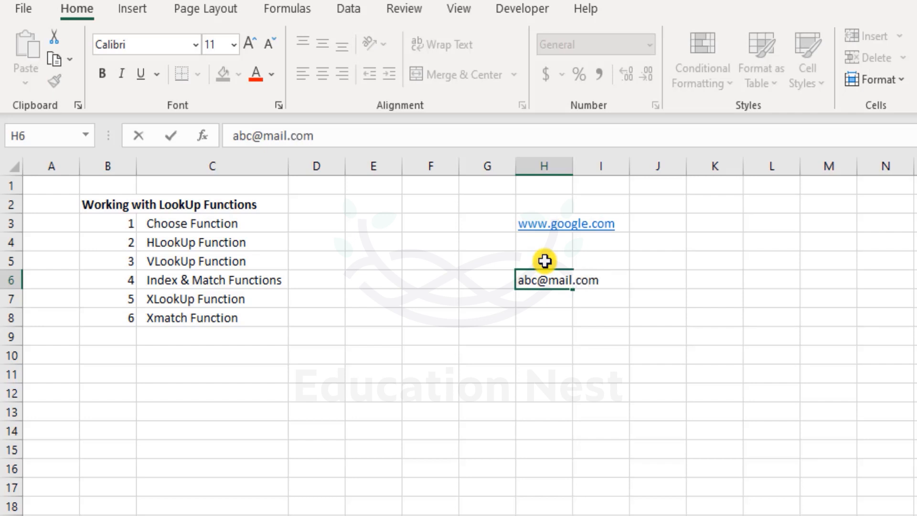
# - Enter a sample e-mail address in cell H6 as an automatic mail link
pyautogui.press('Return')
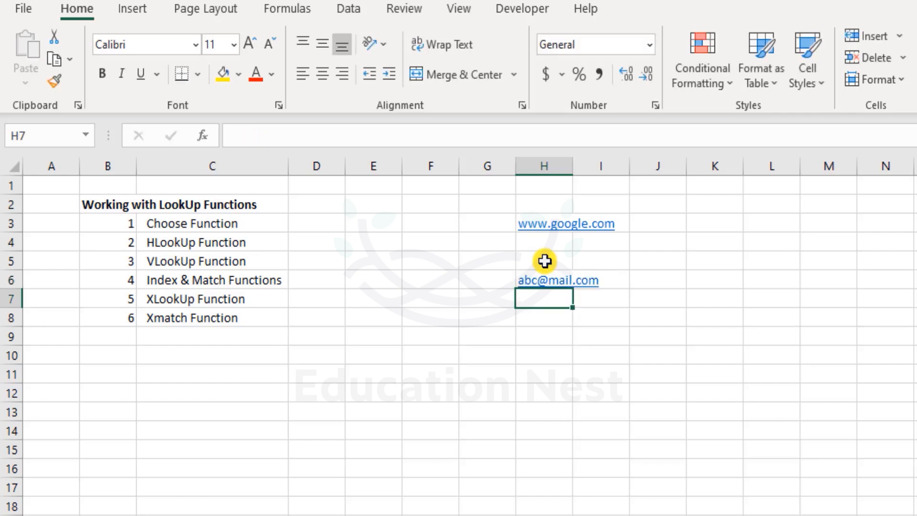
pyautogui.click(627, 433)
# - Open the hyperlink settings of cell H6, compare the e-mail and existing file or web page options, and cancel
pyautogui.moveTo(555, 288)
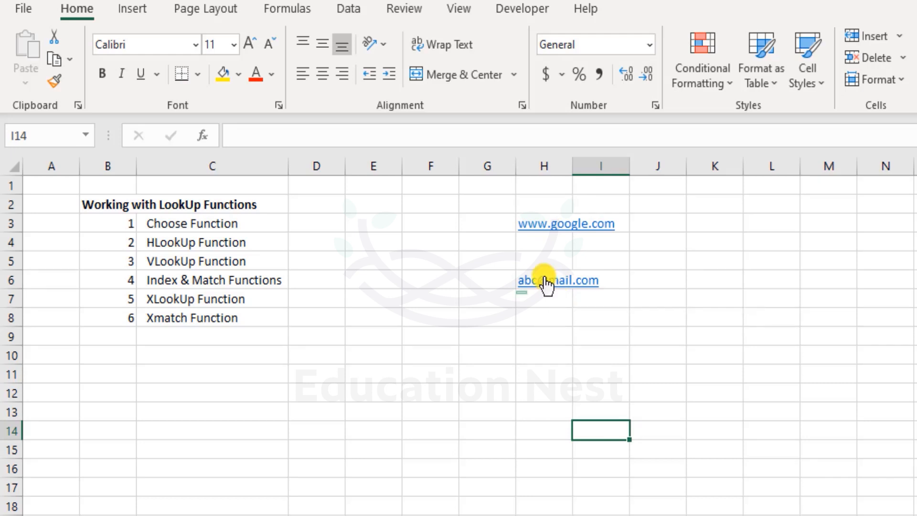
pyautogui.click(546, 284)
pyautogui.rightClick(546, 285)
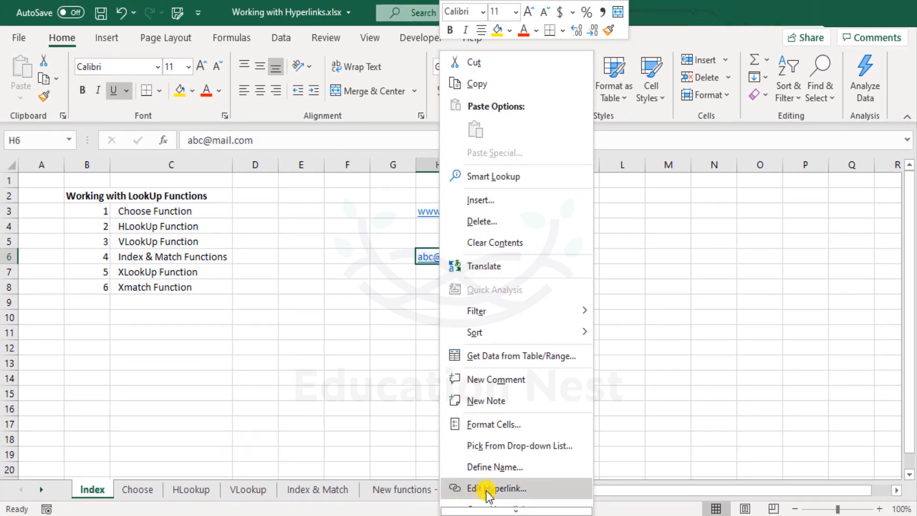
pyautogui.click(487, 489)
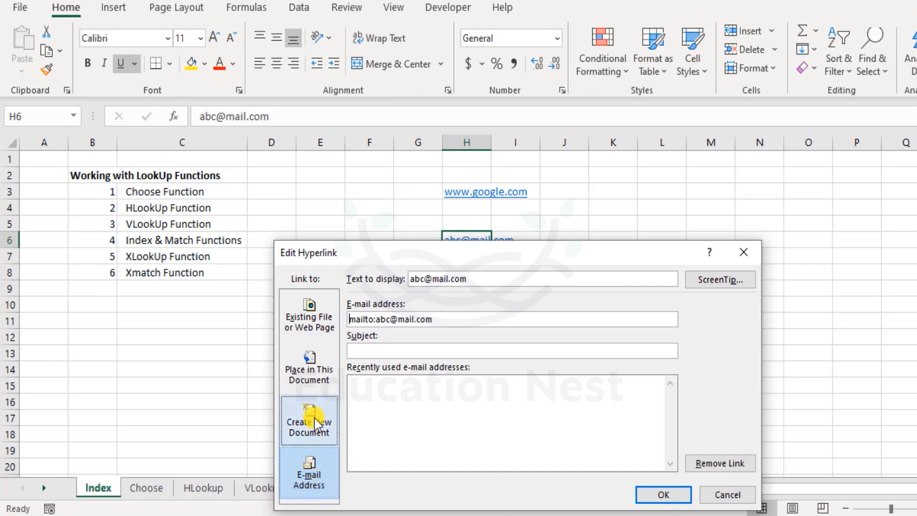
pyautogui.click(313, 318)
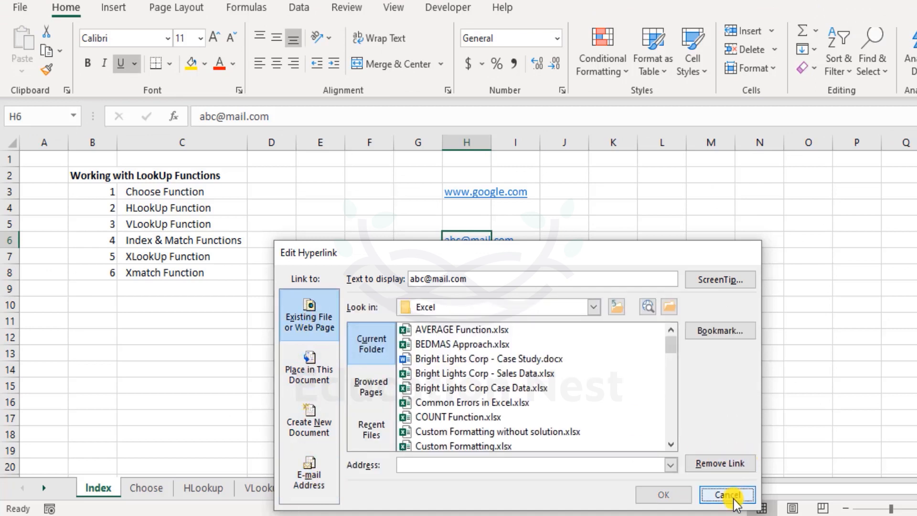
pyautogui.click(730, 494)
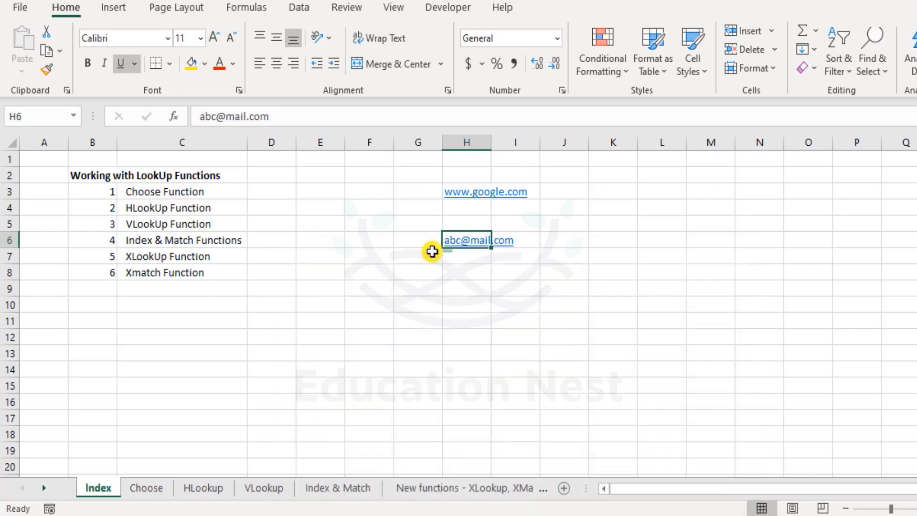
pyautogui.rightClick(472, 192)
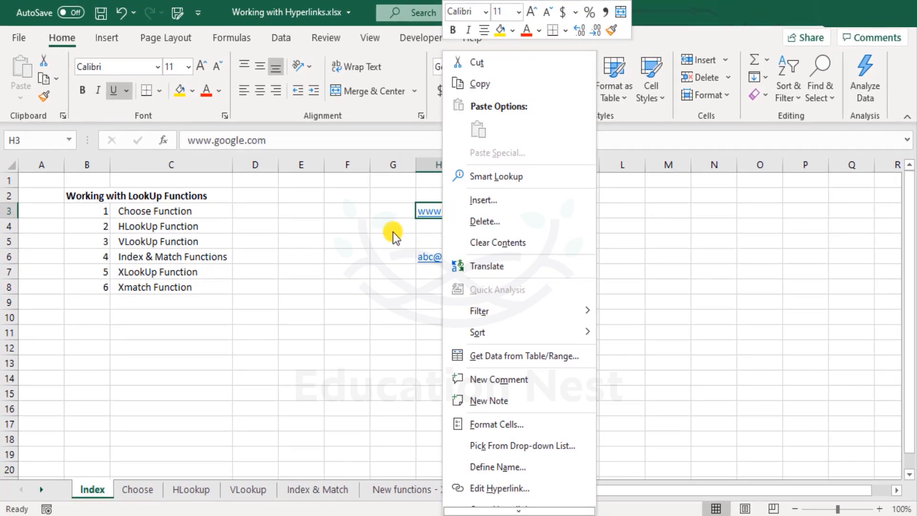
pyautogui.click(394, 233)
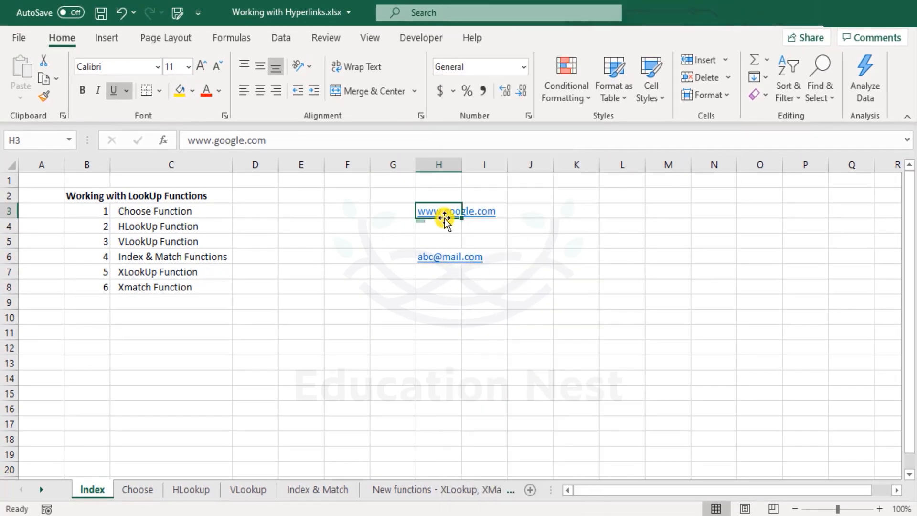
pyautogui.rightClick(436, 216)
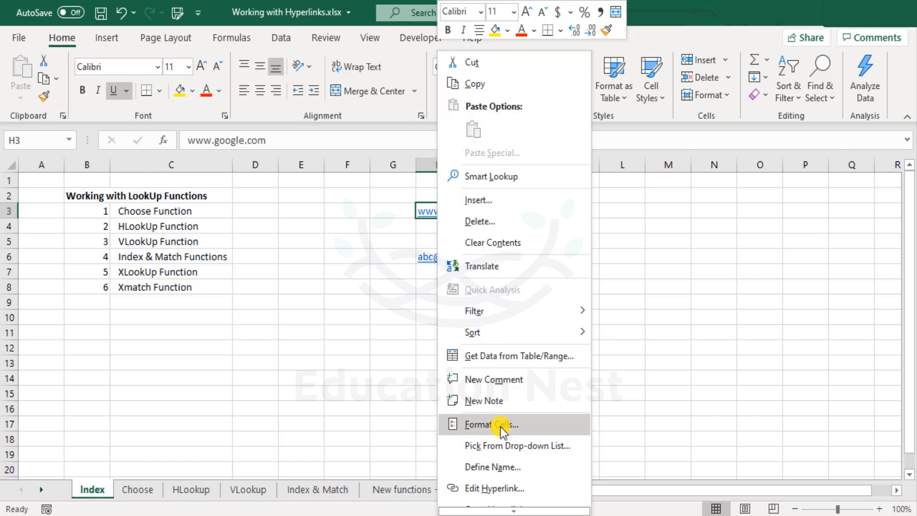
pyautogui.click(510, 487)
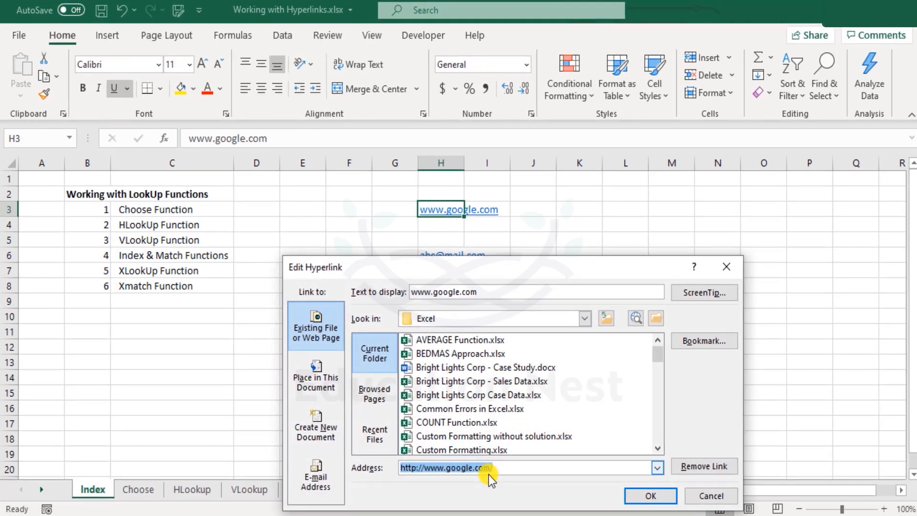
pyautogui.click(496, 468)
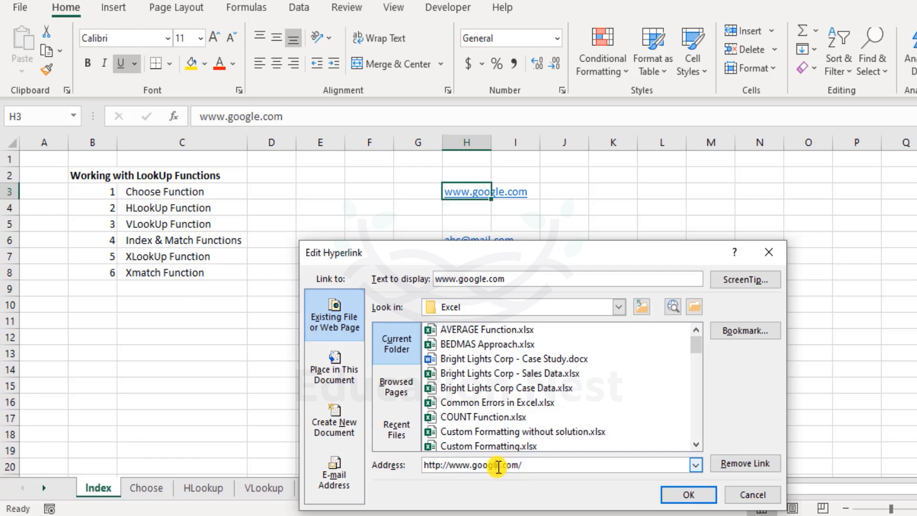
pyautogui.moveTo(498, 467); pyautogui.dragTo(473, 465)
pyautogui.press('Delete')
pyautogui.press('Delete')
pyautogui.press('BackSpace')
pyautogui.write('microsoft')
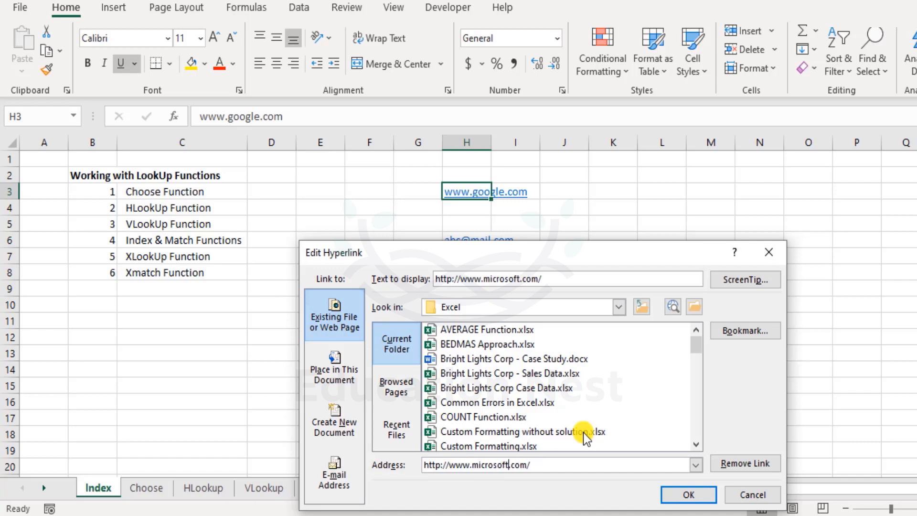
pyautogui.press('Return')
pyautogui.click(539, 219)
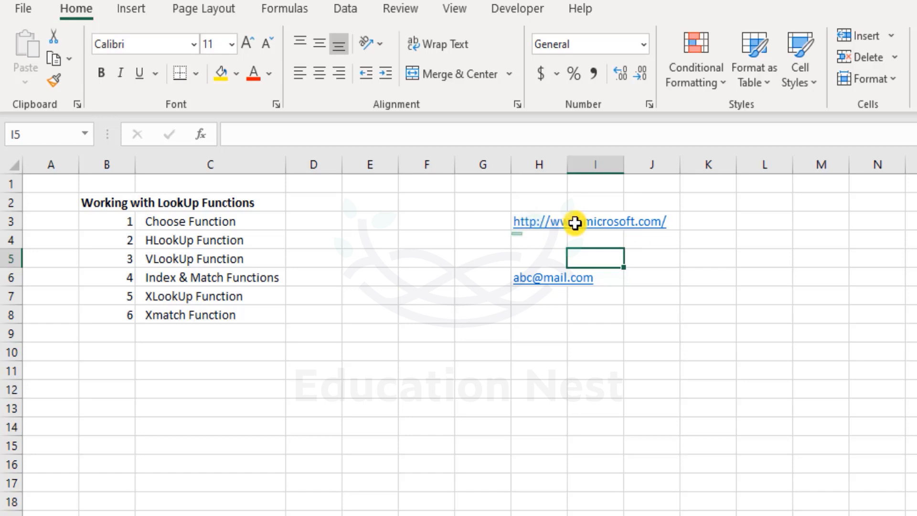
# - Follow the hyperlink in cell H3, examine its address text in edit mode, and leave the cell without changes
pyautogui.click(549, 227)
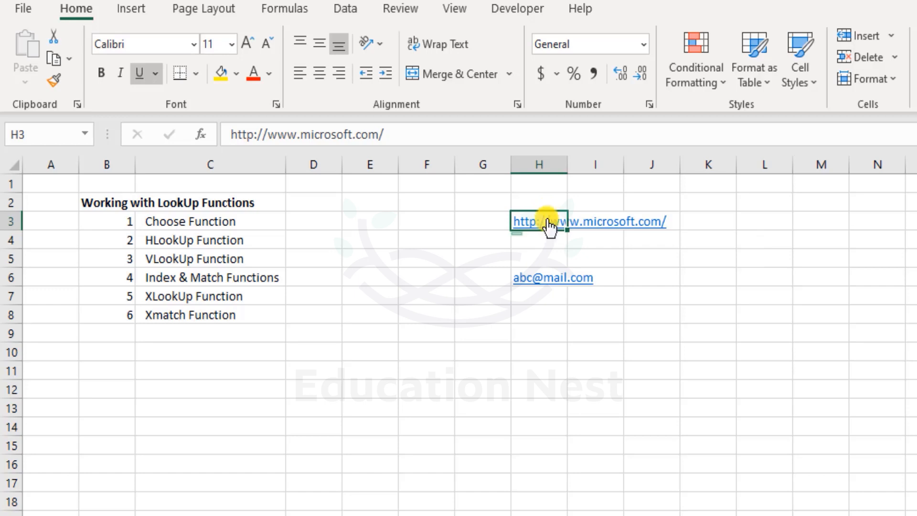
pyautogui.doubleClick(548, 219)
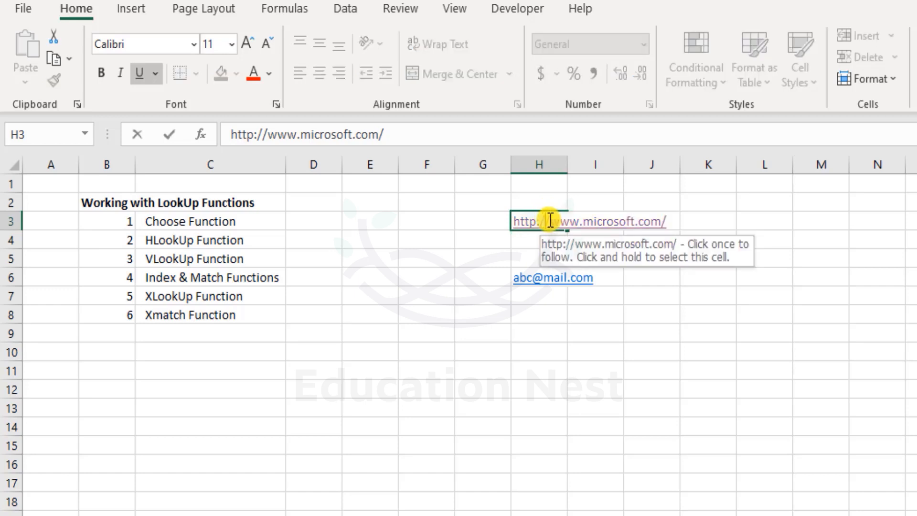
pyautogui.moveTo(553, 222); pyautogui.dragTo(639, 222)
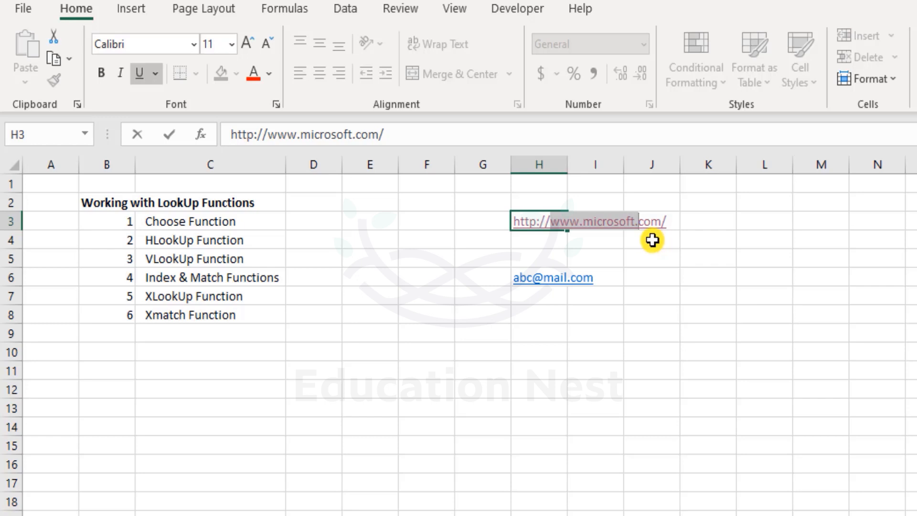
pyautogui.press('Escape')
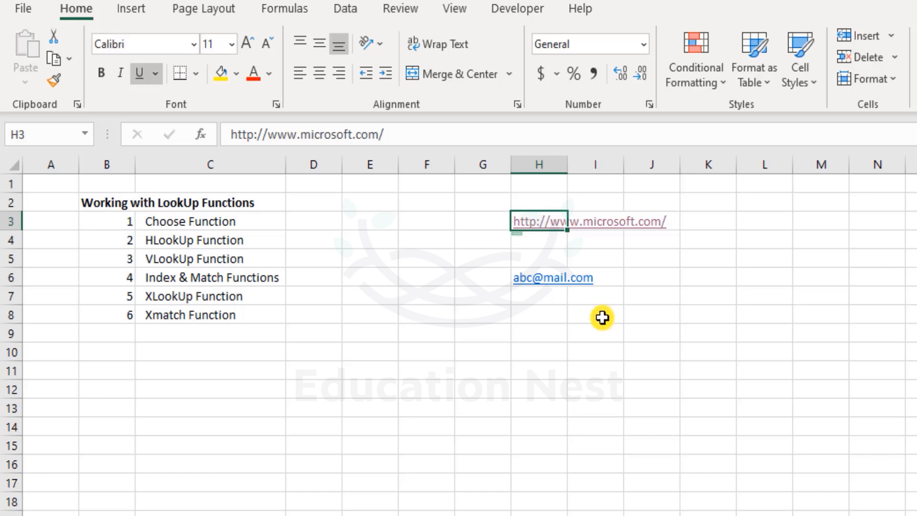
pyautogui.click(497, 331)
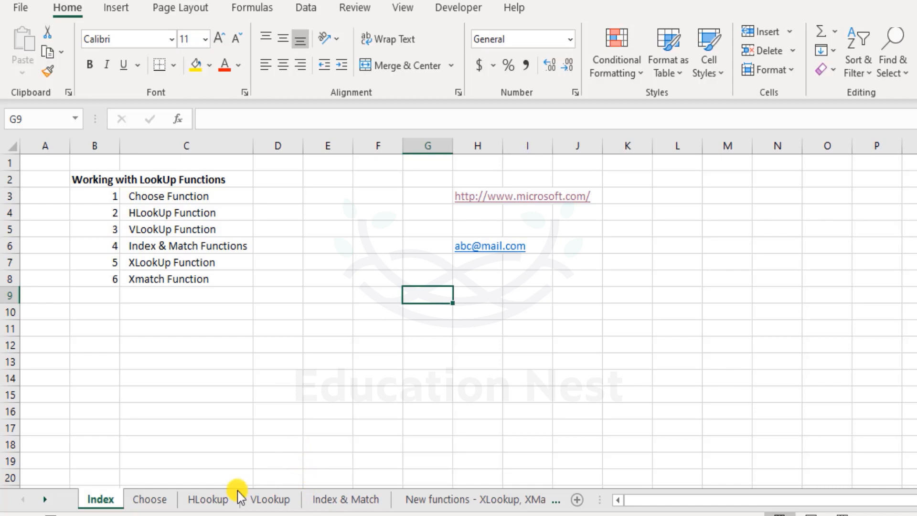
# - Link the Choose Function entry in cell C3 to cell A1 of the Choose sheet in this workbook
pyautogui.click(172, 196)
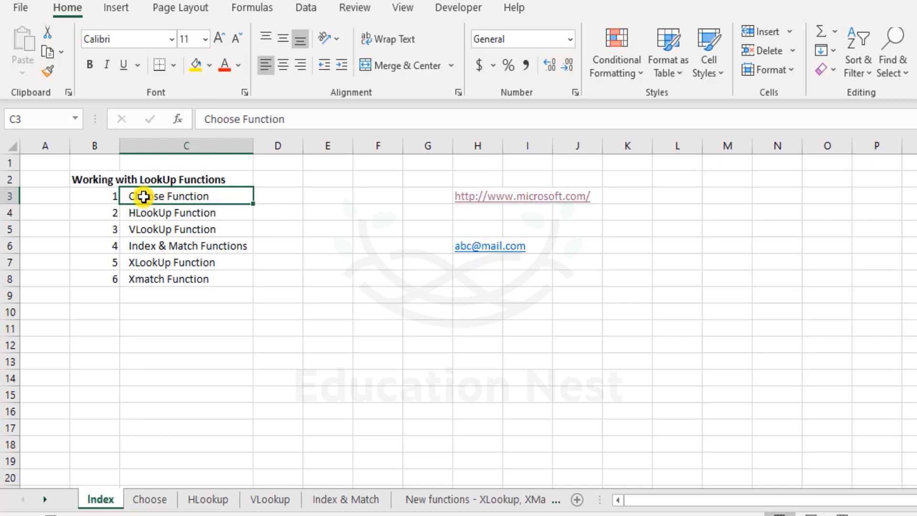
pyautogui.rightClick(175, 193)
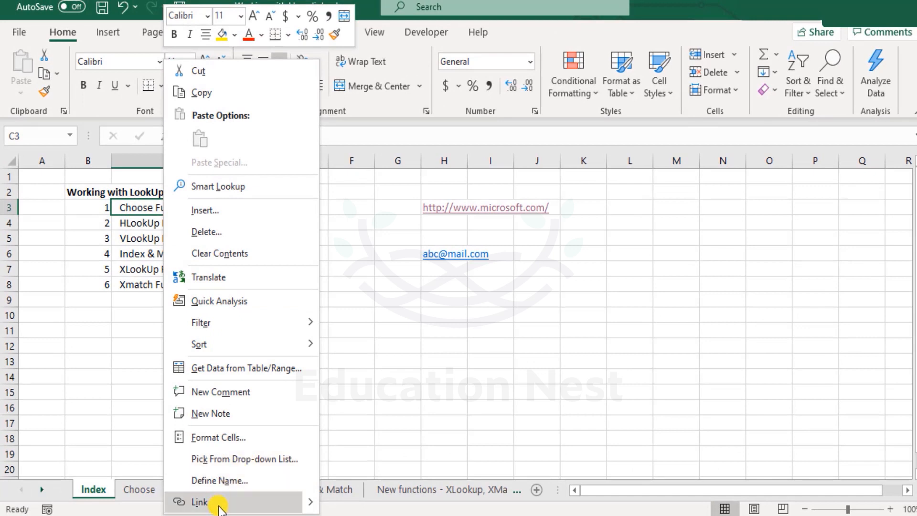
pyautogui.moveTo(310, 505)
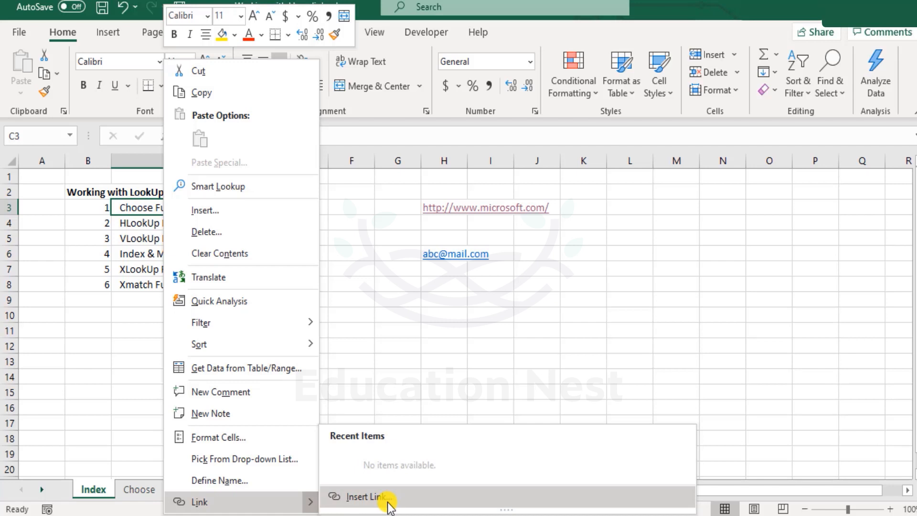
pyautogui.click(365, 496)
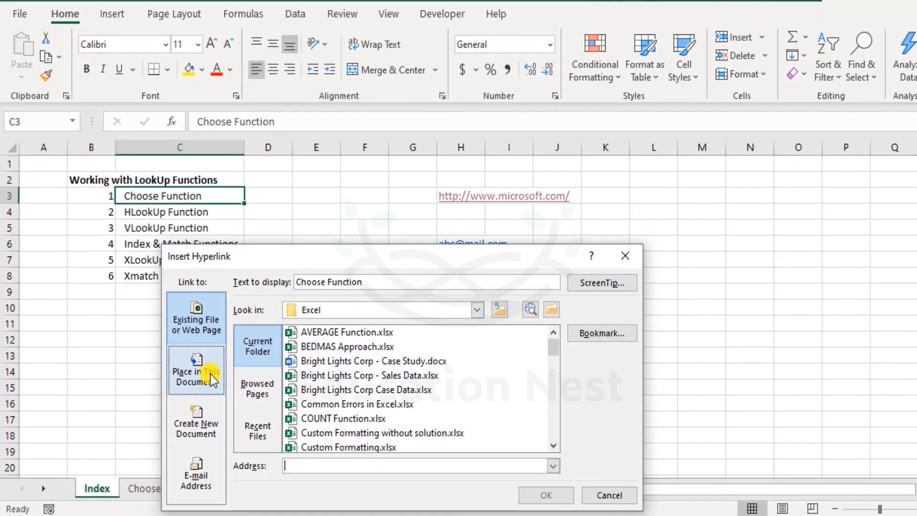
pyautogui.click(210, 374)
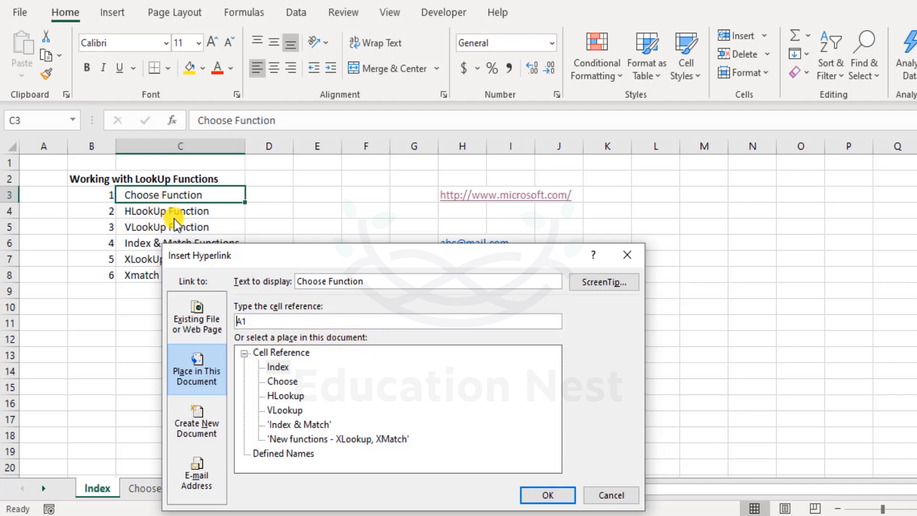
pyautogui.click(285, 381)
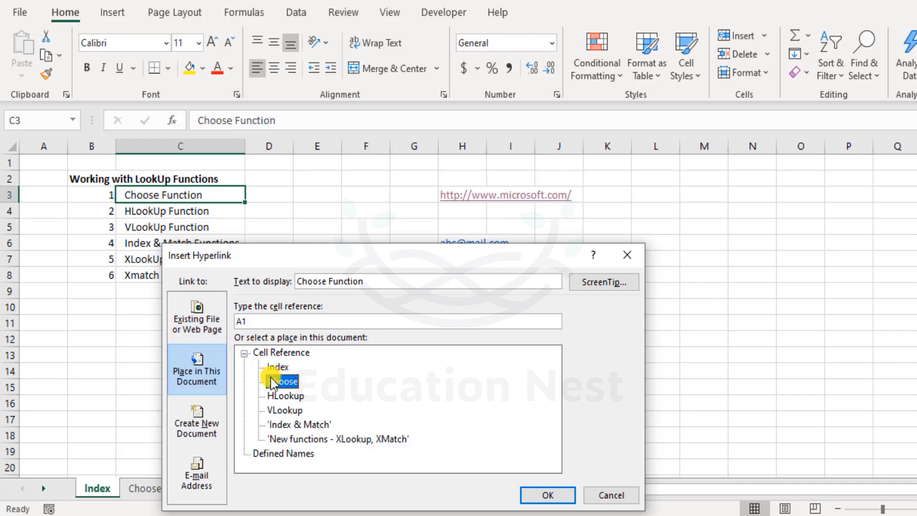
pyautogui.click(537, 495)
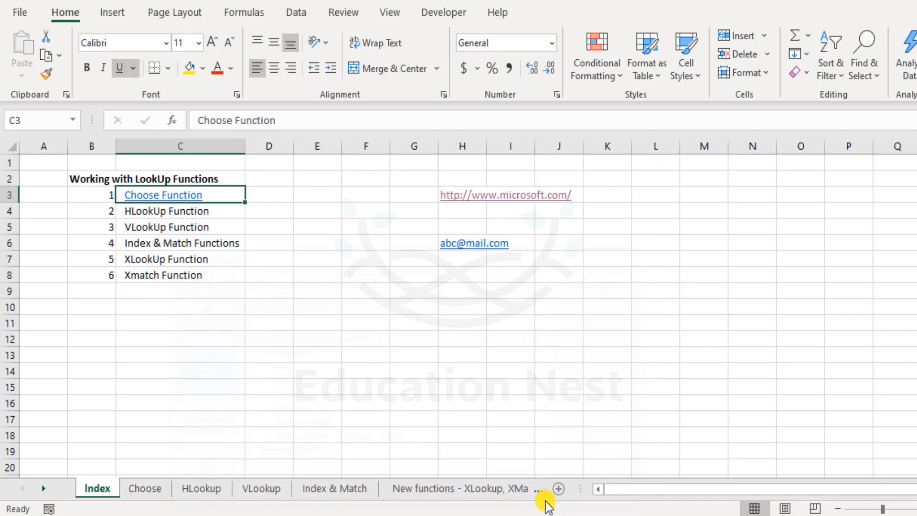
# - Test the Choose Function link and return to the Index sheet
pyautogui.click(212, 230)
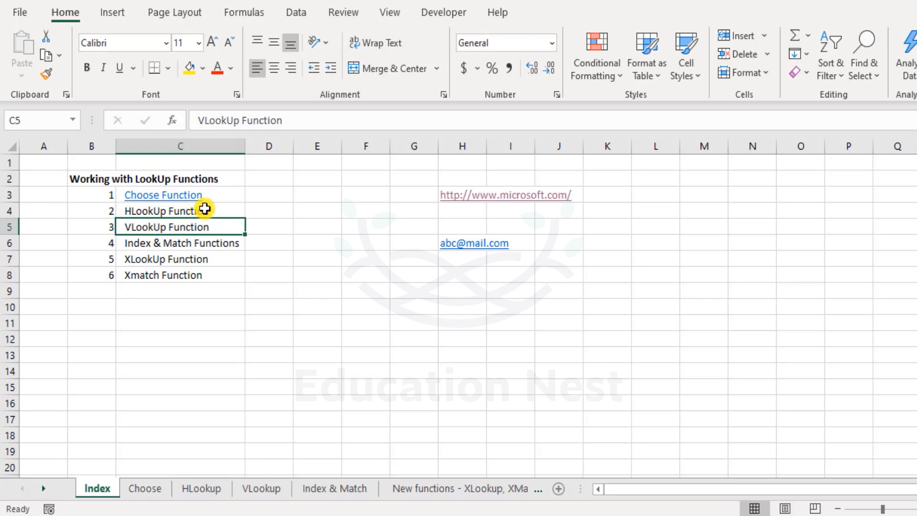
pyautogui.click(183, 196)
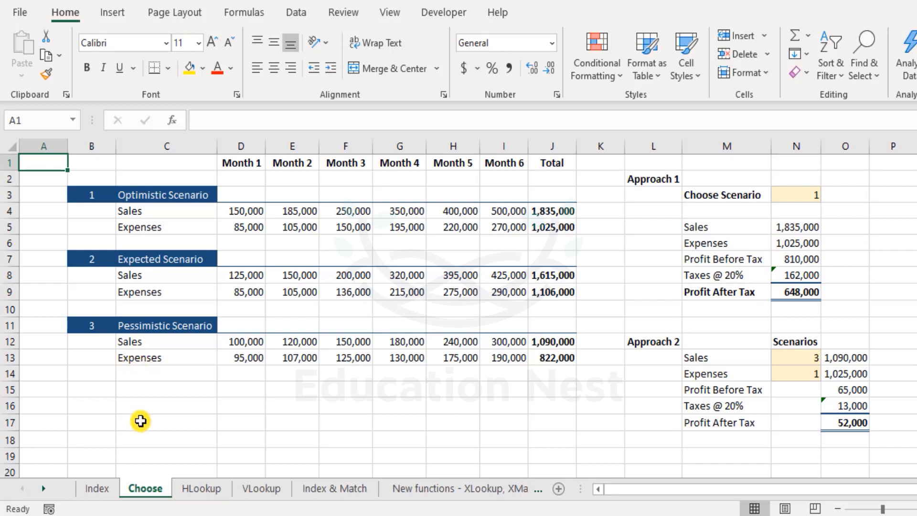
pyautogui.click(96, 489)
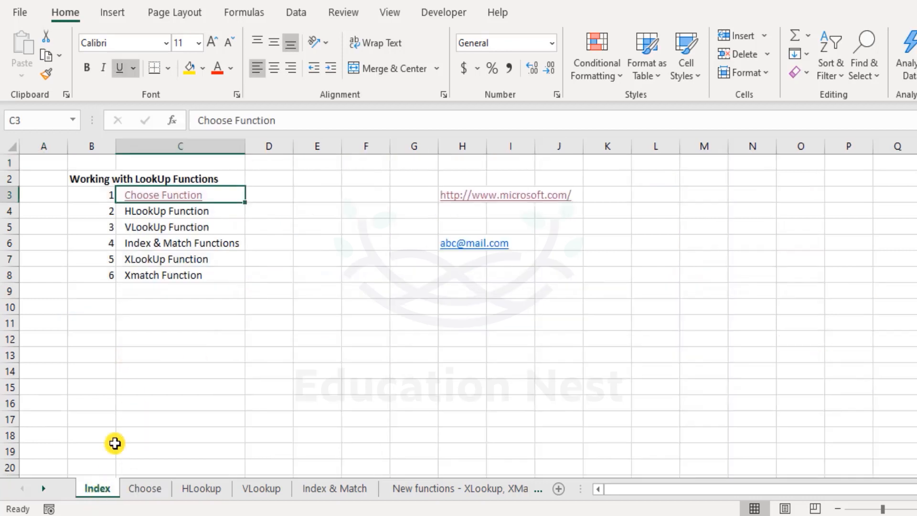
pyautogui.rightClick(162, 213)
pyautogui.click(148, 212)
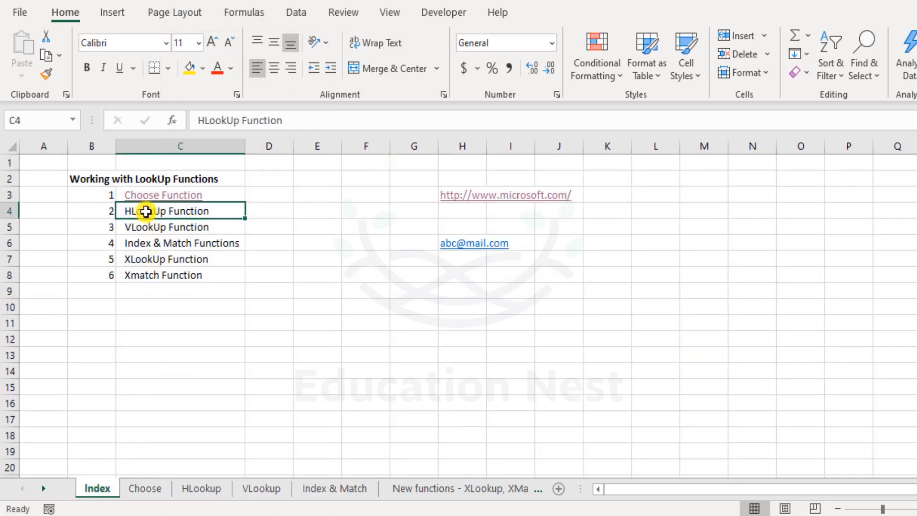
pyautogui.rightClick(209, 209)
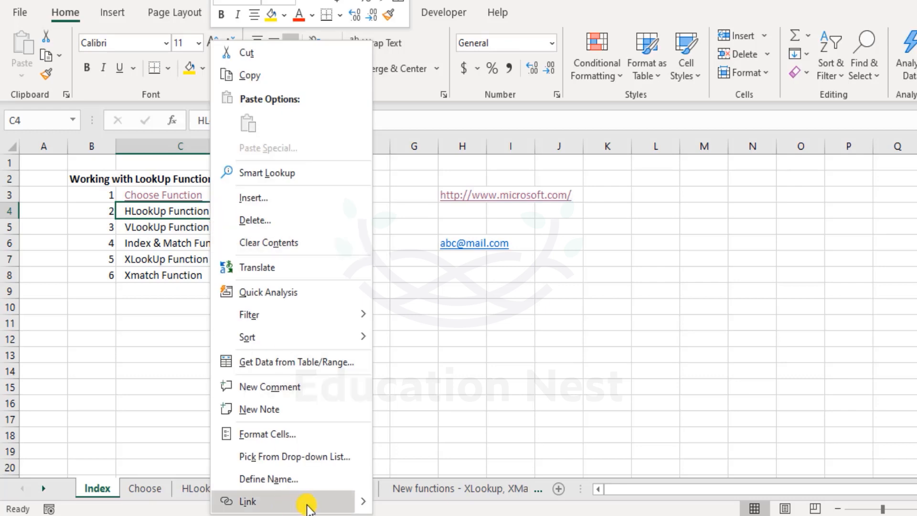
pyautogui.click(356, 501)
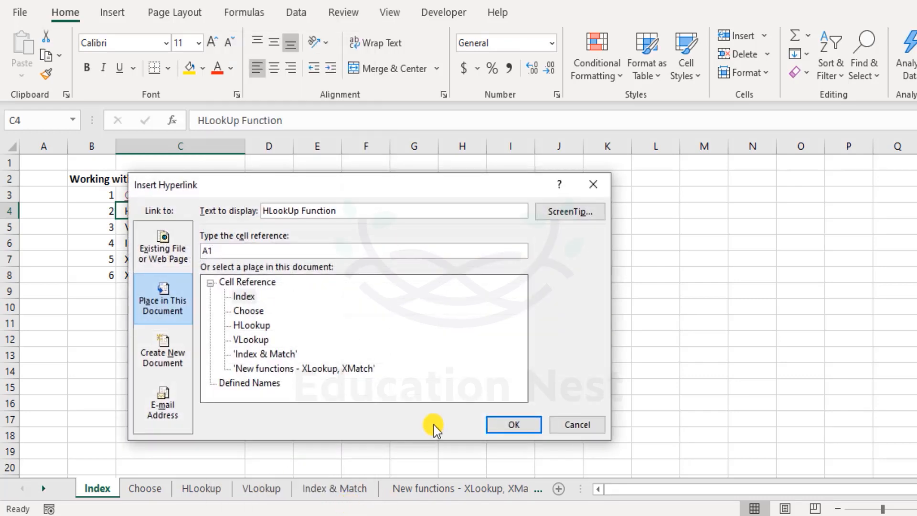
pyautogui.click(566, 430)
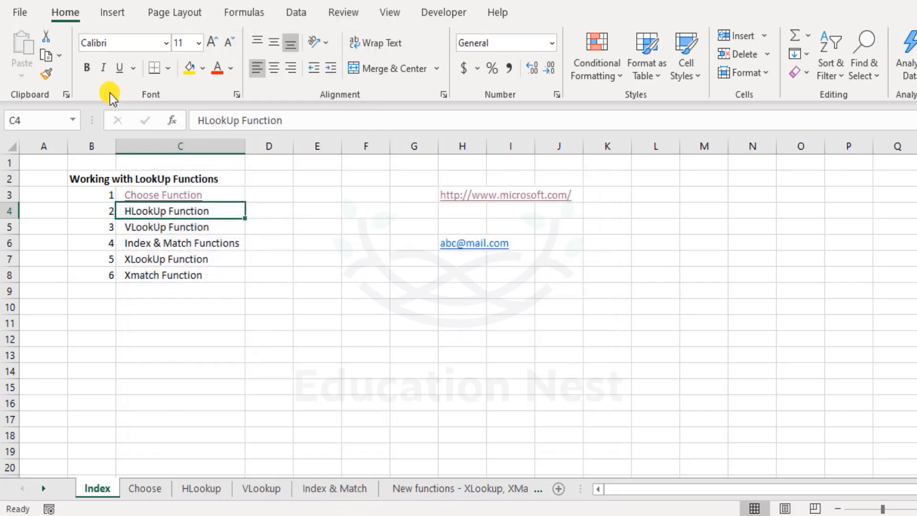
# - Link the HLookUp Function entry in cell C4 to cell A1 of the HLookup sheet, test it, and return to the Index sheet
pyautogui.click(113, 14)
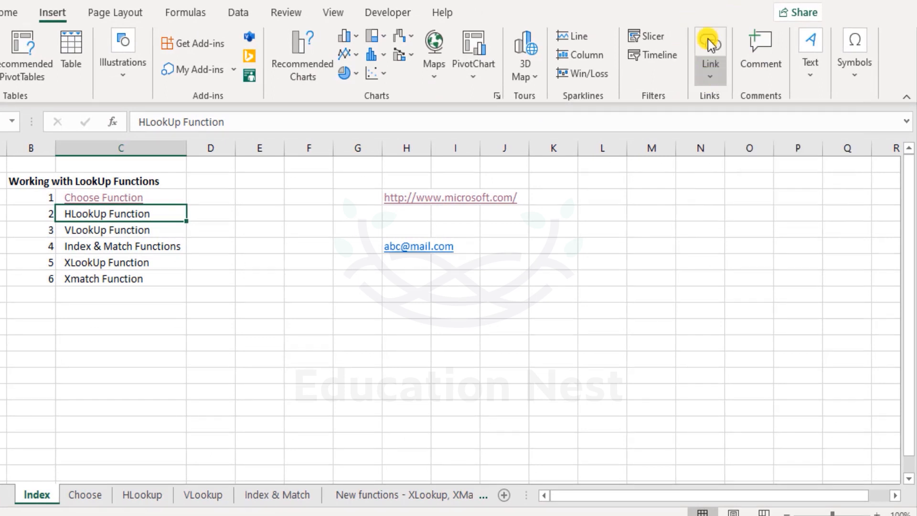
pyautogui.click(706, 83)
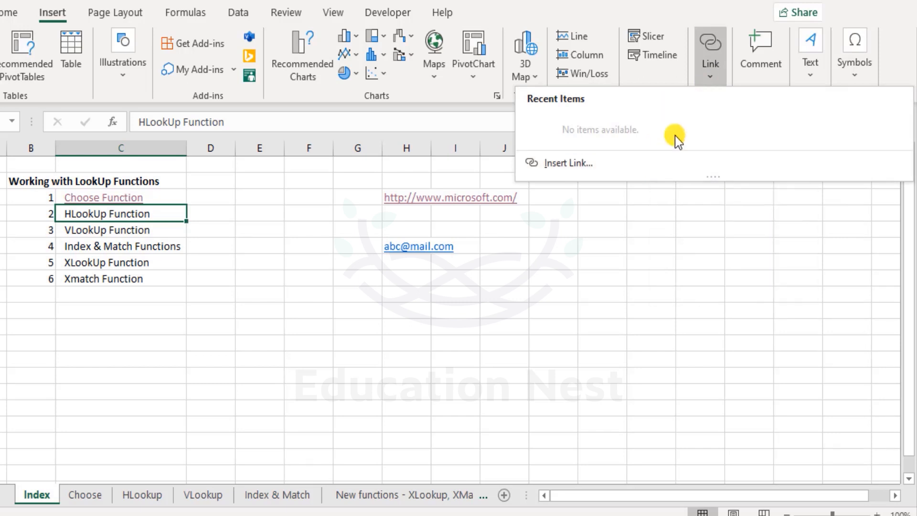
pyautogui.click(712, 34)
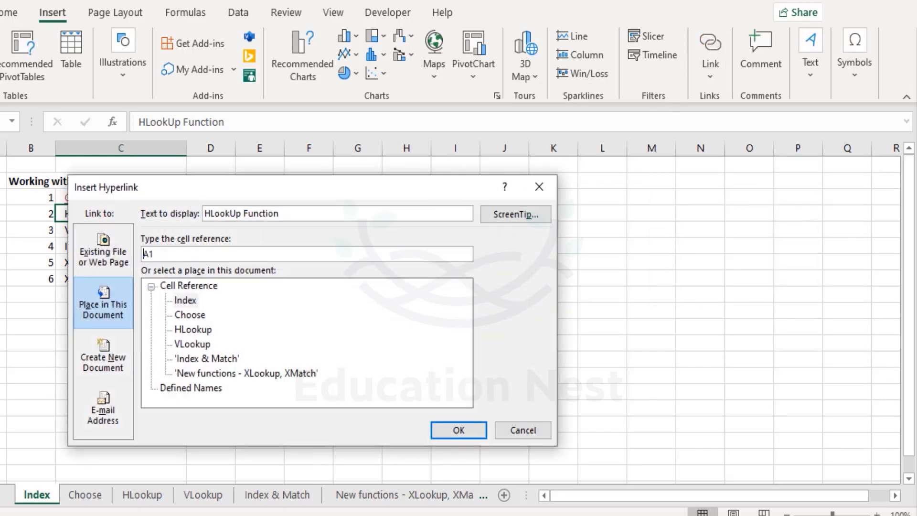
pyautogui.moveTo(219, 183); pyautogui.dragTo(361, 132)
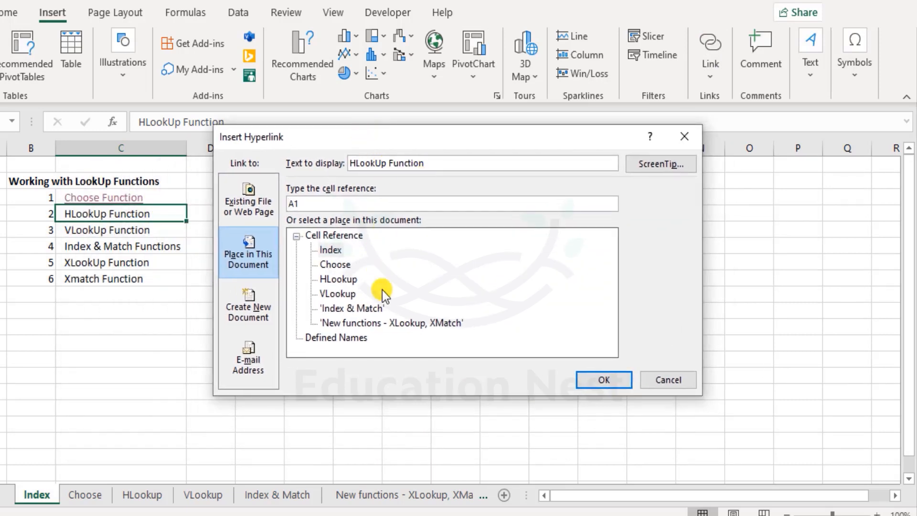
pyautogui.click(605, 379)
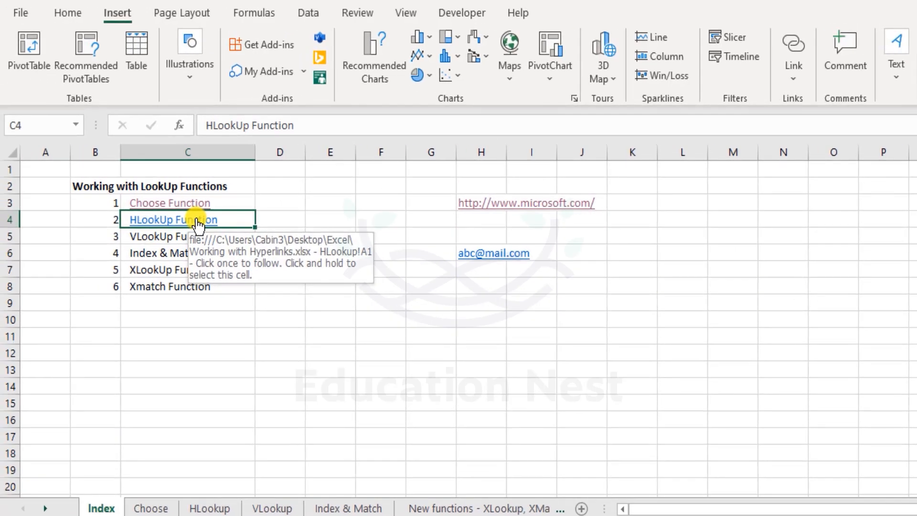
pyautogui.click(197, 223)
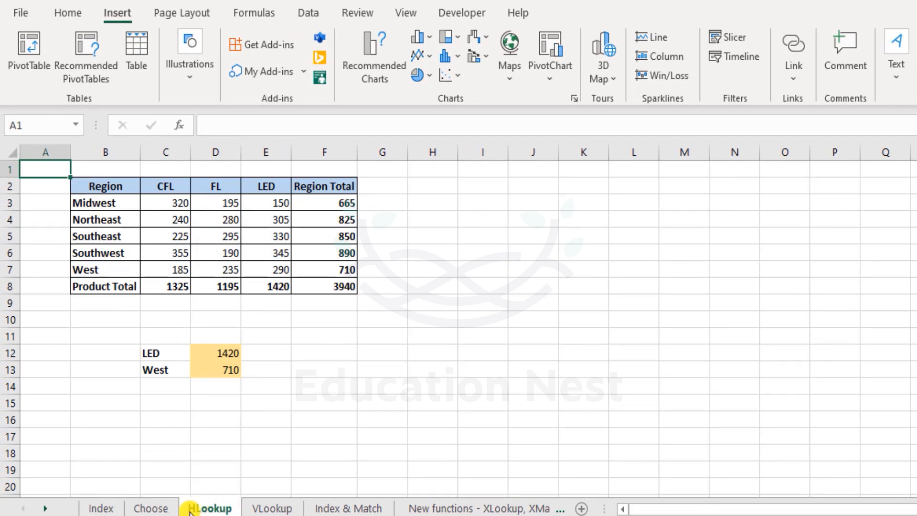
pyautogui.click(118, 507)
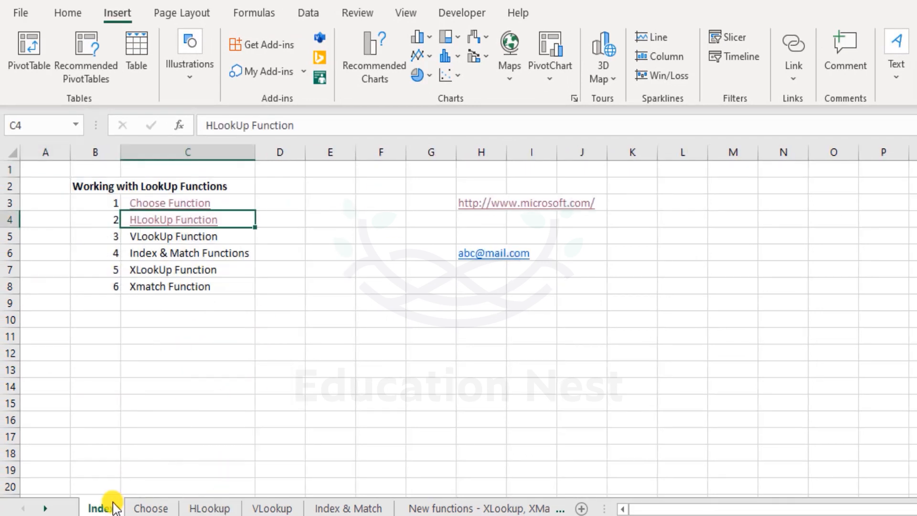
pyautogui.moveTo(220, 236); pyautogui.dragTo(221, 285)
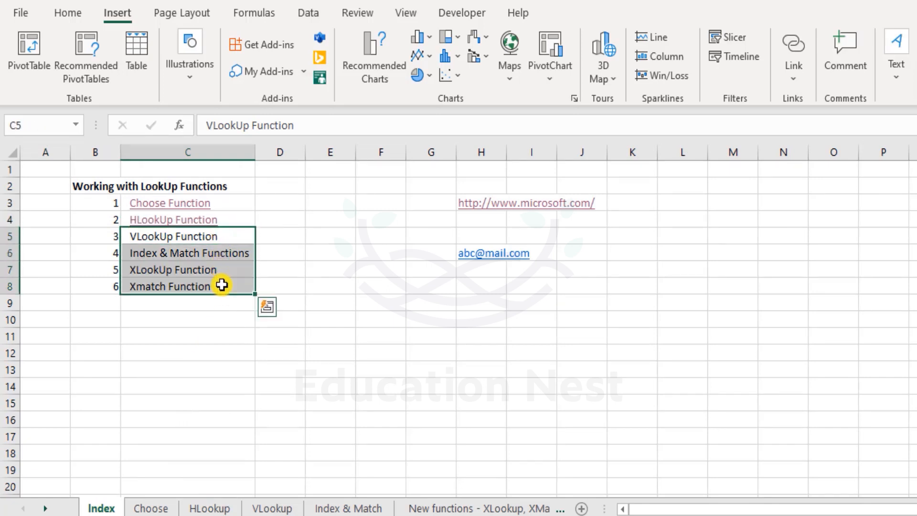
pyautogui.click(185, 235)
pyautogui.rightClick(186, 235)
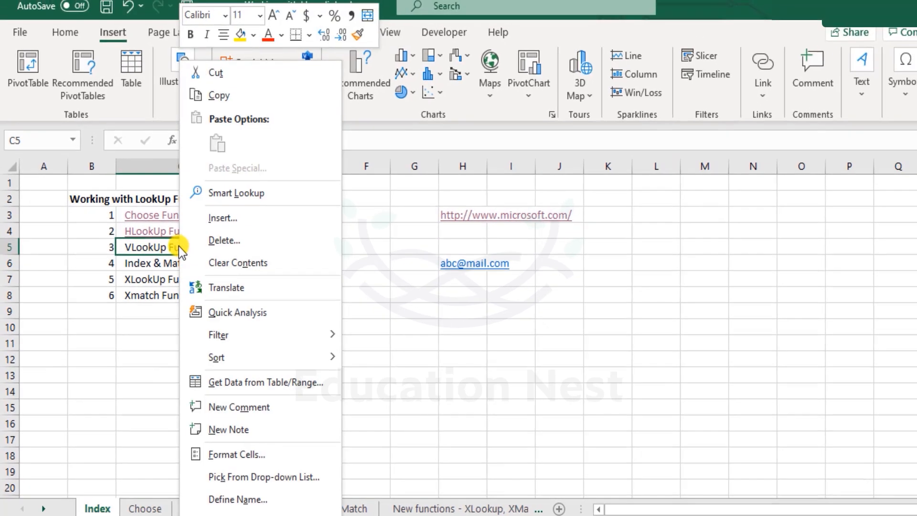
pyautogui.click(174, 237)
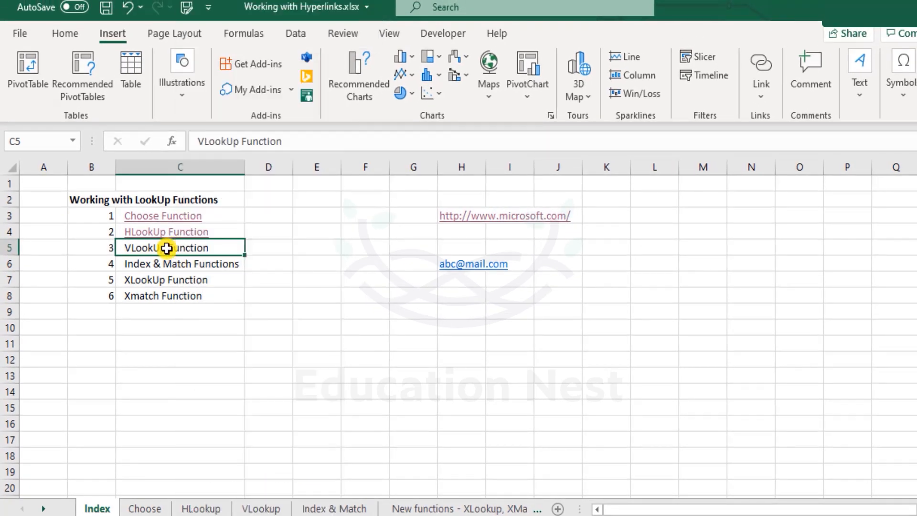
pyautogui.rightClick(220, 247)
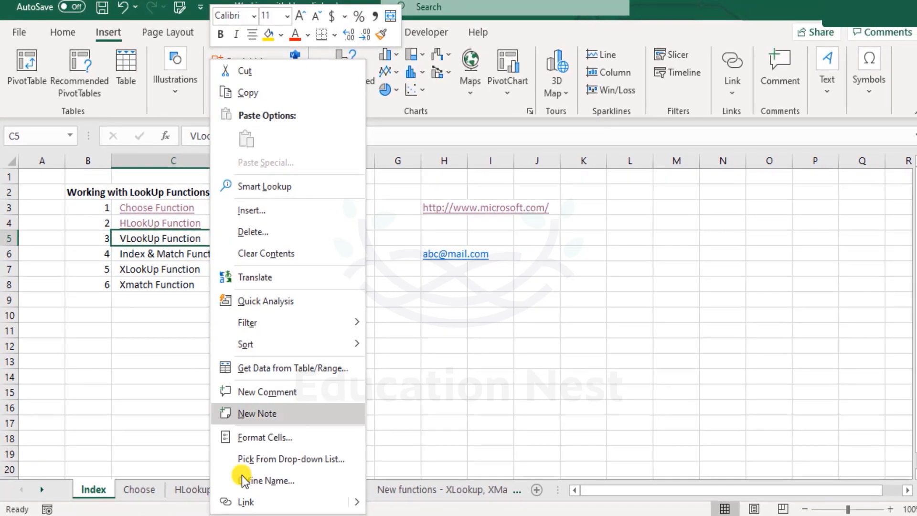
pyautogui.click(180, 288)
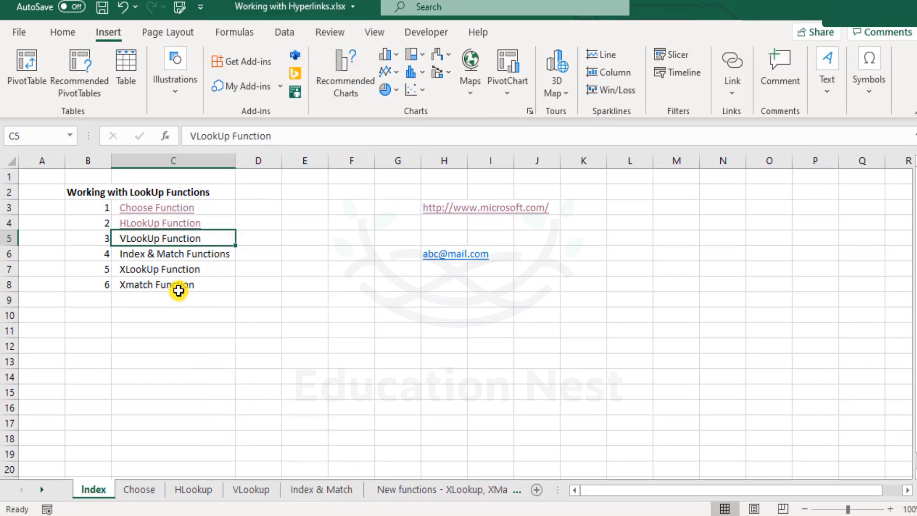
# - Link the VLookUp Function entry in cell C5 to cell A1 of the VLookup sheet in this workbook
pyautogui.rightClick(214, 238)
pyautogui.moveTo(360, 502)
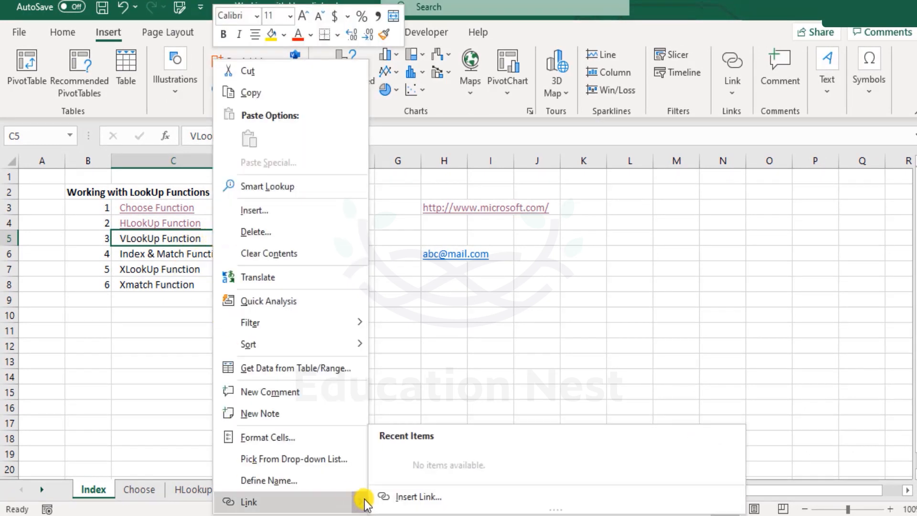
pyautogui.click(429, 498)
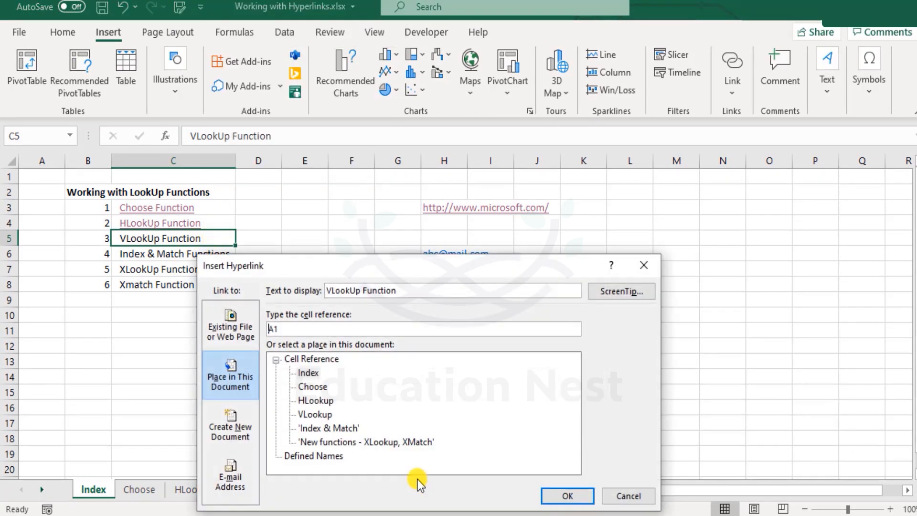
pyautogui.click(331, 415)
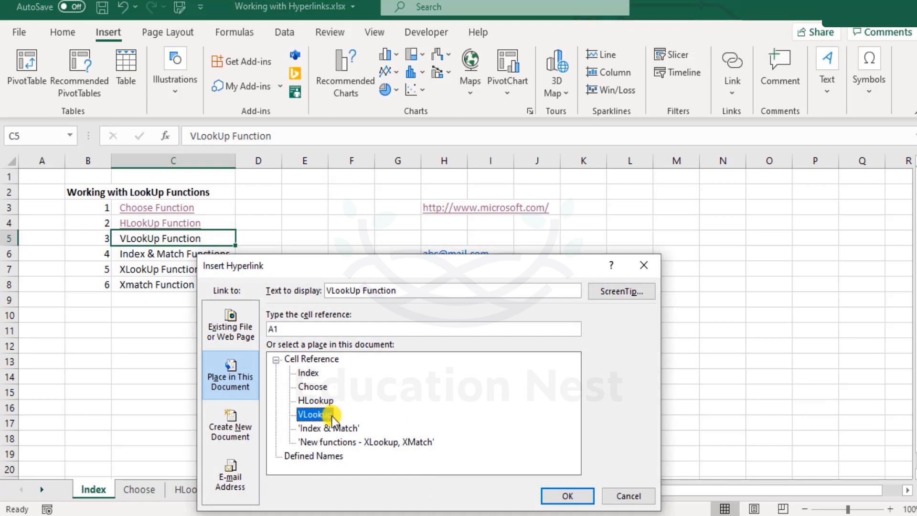
pyautogui.click(567, 496)
# - Link the Index & Match Functions entry in cell C6 to cell A1 of the Index & Match sheet
pyautogui.rightClick(168, 255)
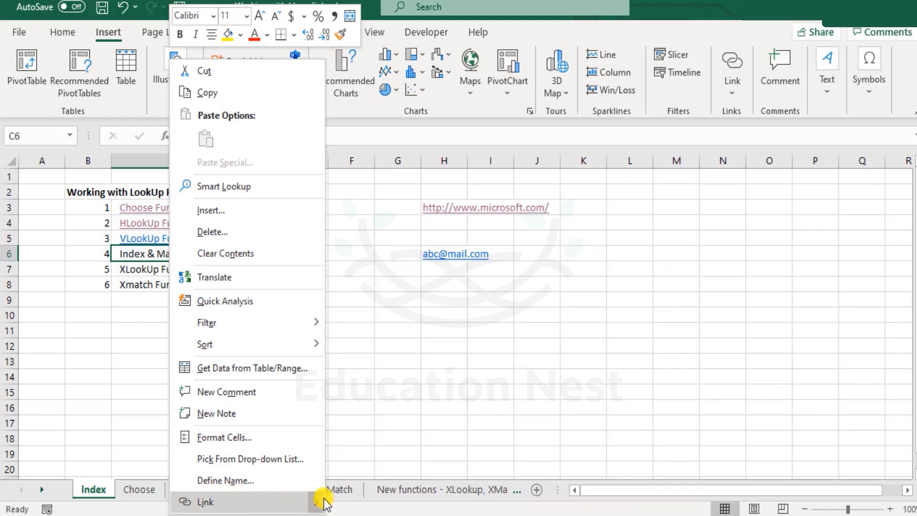
pyautogui.click(344, 502)
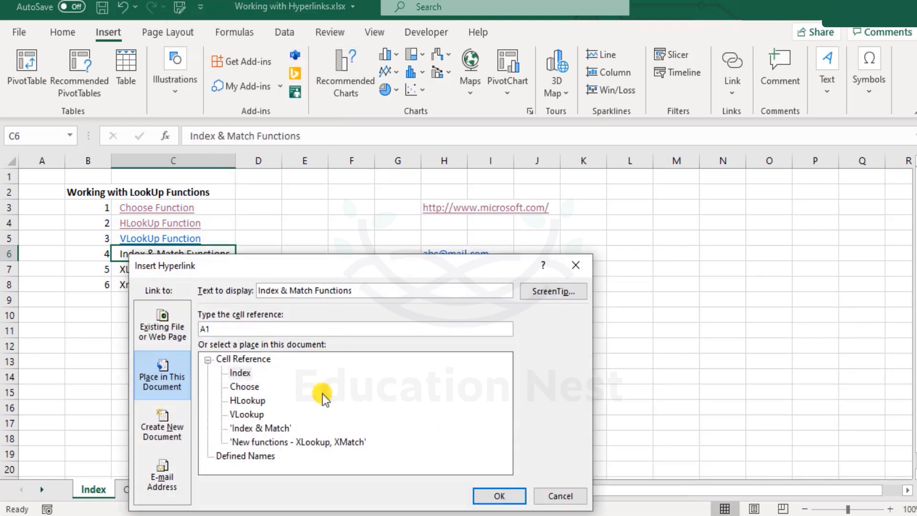
pyautogui.click(253, 428)
pyautogui.click(477, 496)
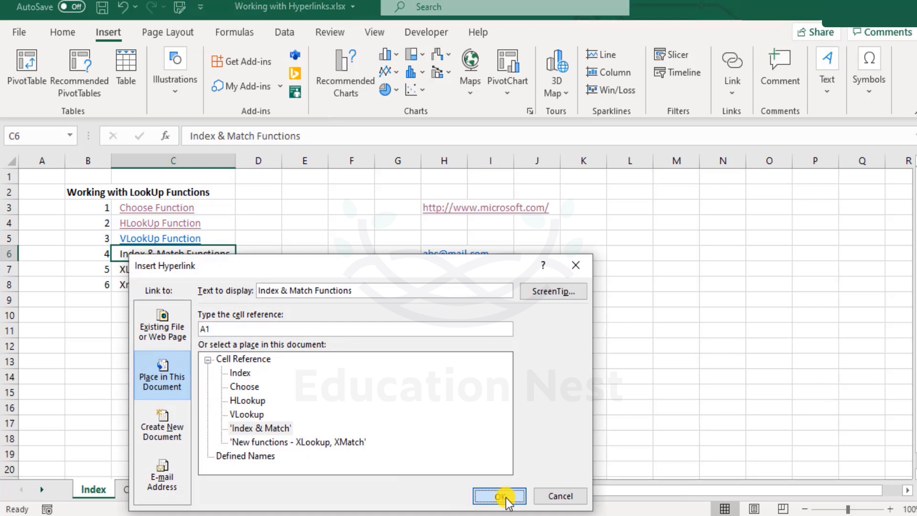
# - Link the XLookUp Function entry in cell C7 to cell A1 of the 'New functions - XLookup, XMatch' sheet
pyautogui.rightClick(147, 267)
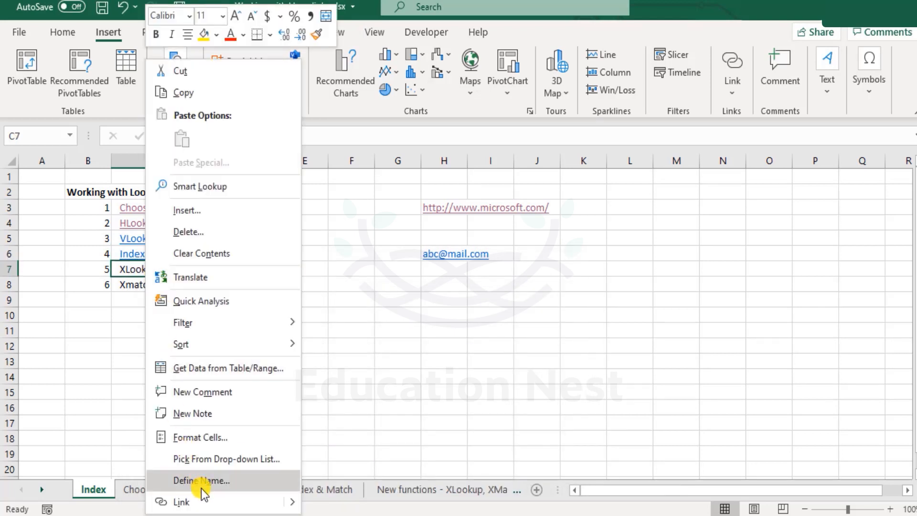
pyautogui.press('Escape')
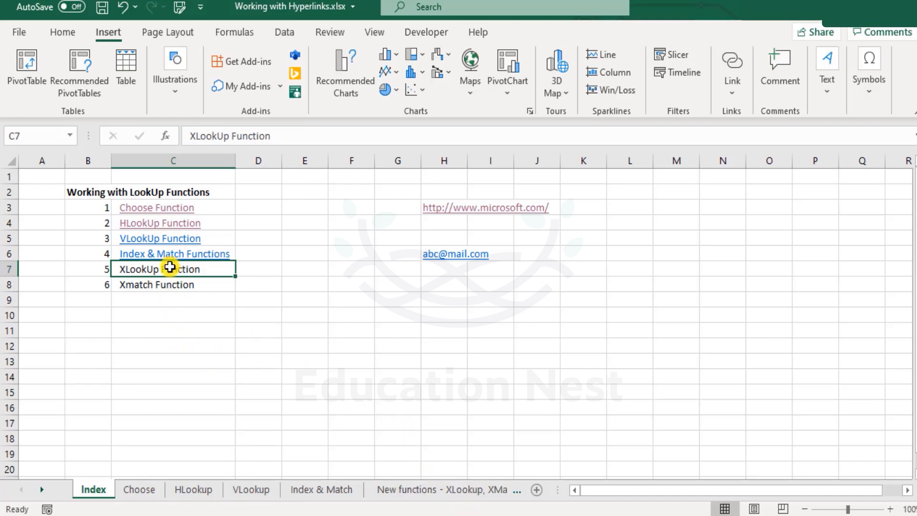
pyautogui.rightClick(166, 270)
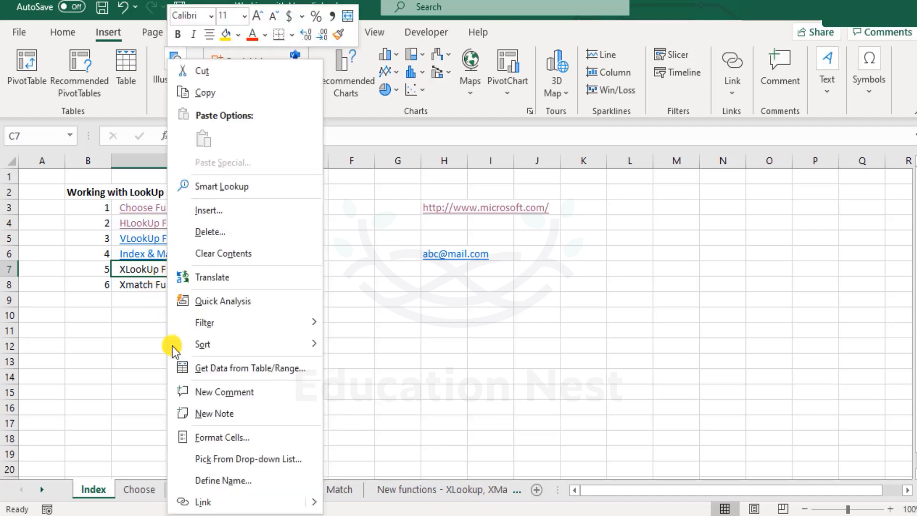
pyautogui.click(208, 501)
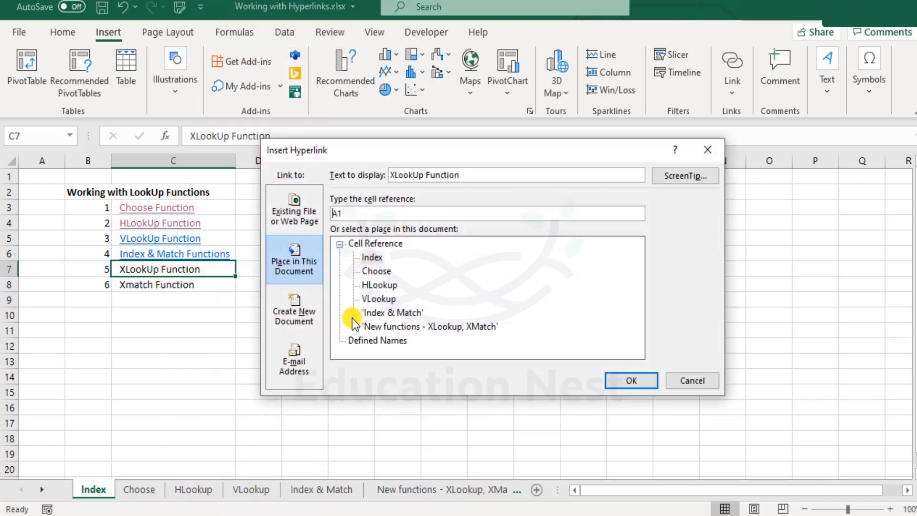
pyautogui.click(400, 327)
pyautogui.click(641, 382)
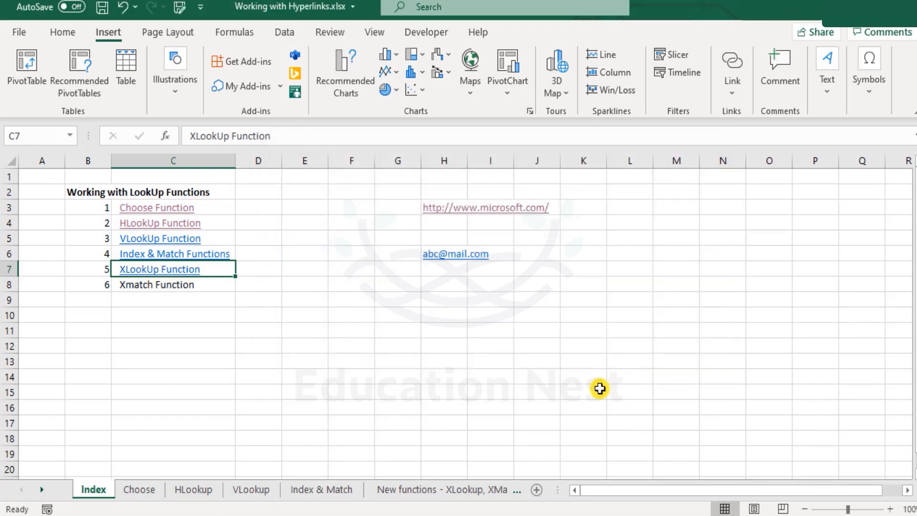
# - Link the Xmatch Function entry in cell C8 to cell A1 of the 'New functions - XLookup, XMatch' sheet
pyautogui.rightClick(157, 287)
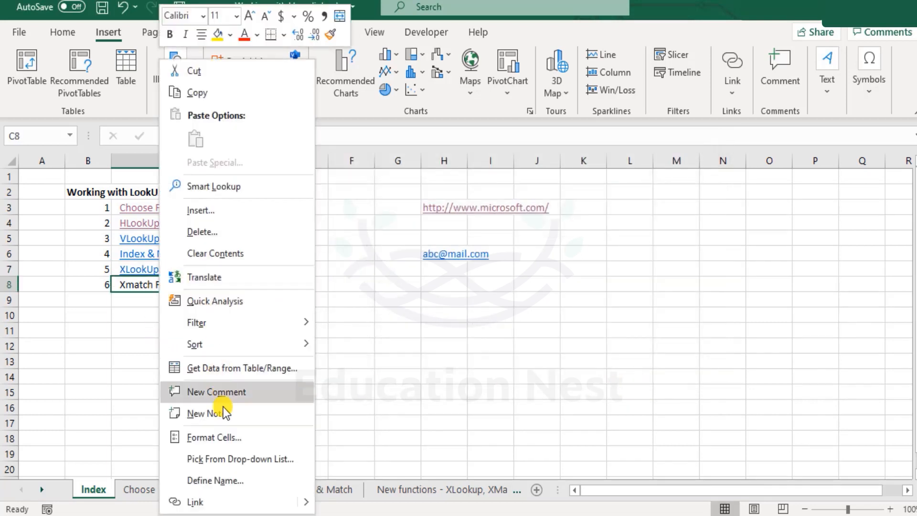
pyautogui.click(219, 497)
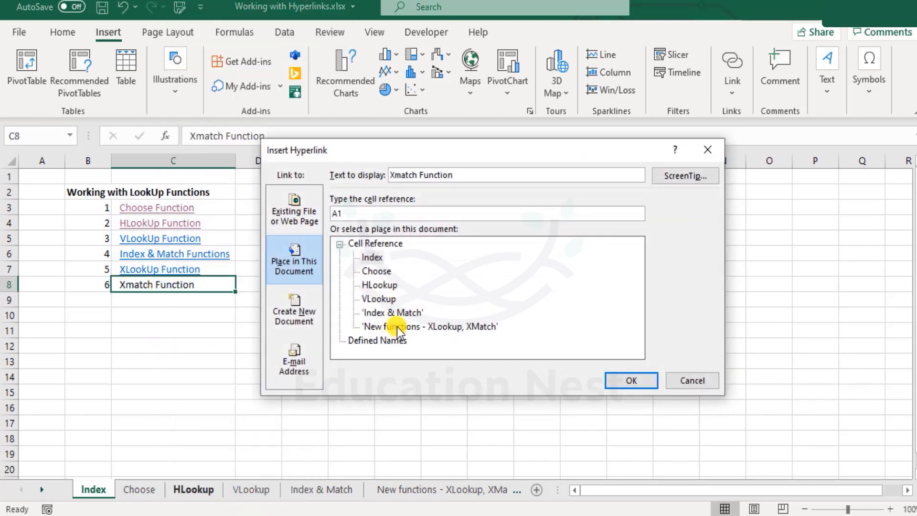
pyautogui.click(397, 327)
pyautogui.click(620, 382)
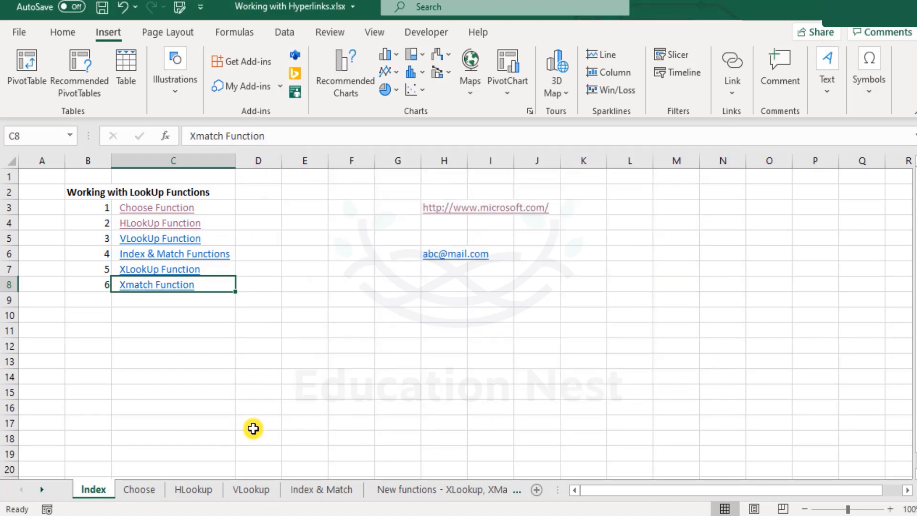
# - Test the XLookUp Function and Xmatch Function links, returning to the Index sheet after each one
pyautogui.click(161, 269)
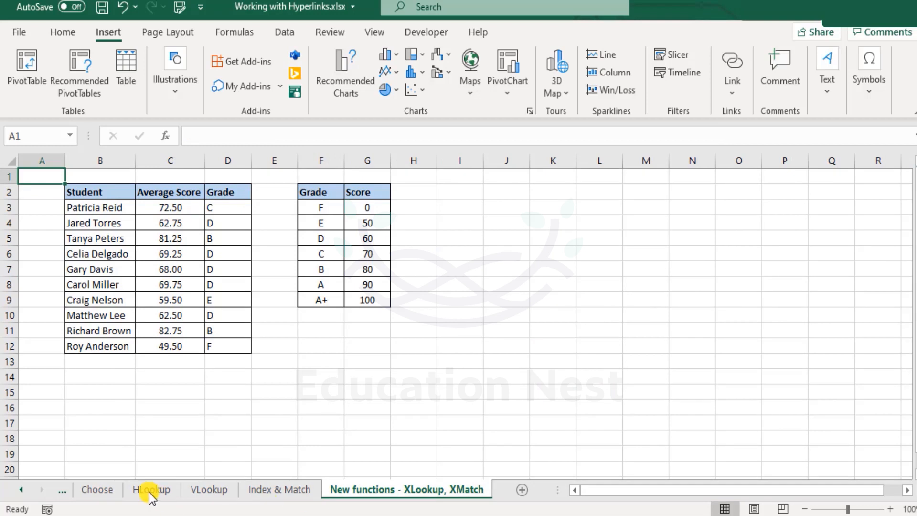
pyautogui.click(67, 489)
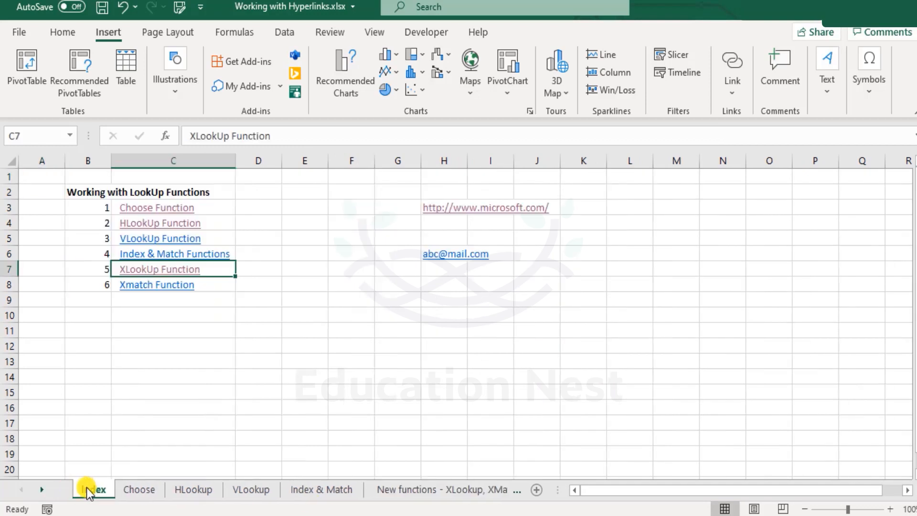
pyautogui.click(153, 284)
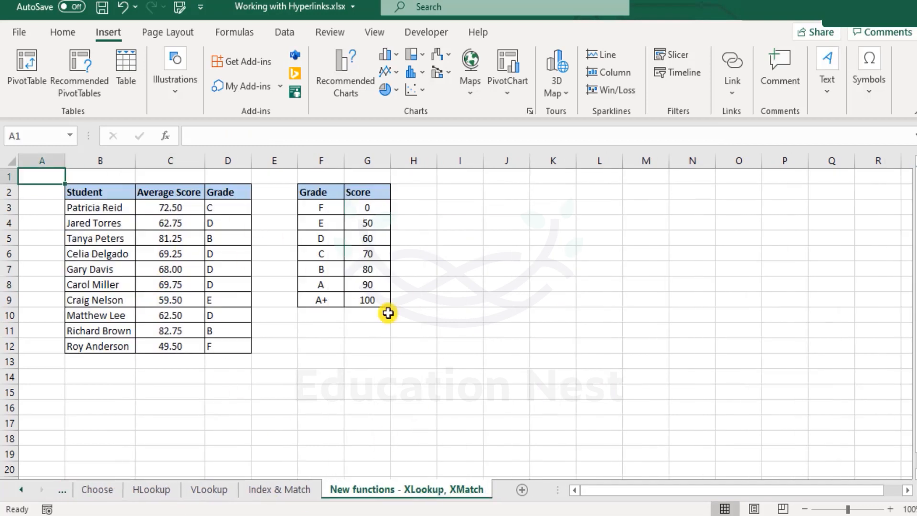
pyautogui.click(64, 491)
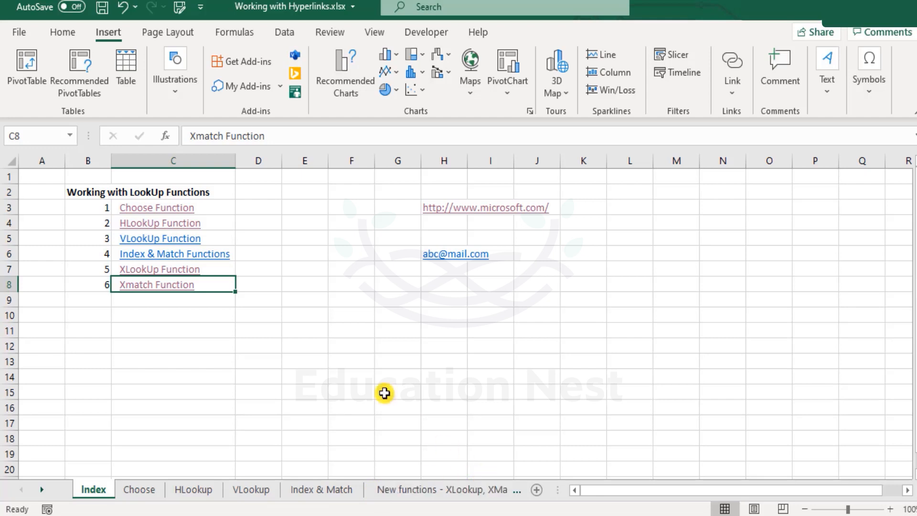
pyautogui.rightClick(167, 292)
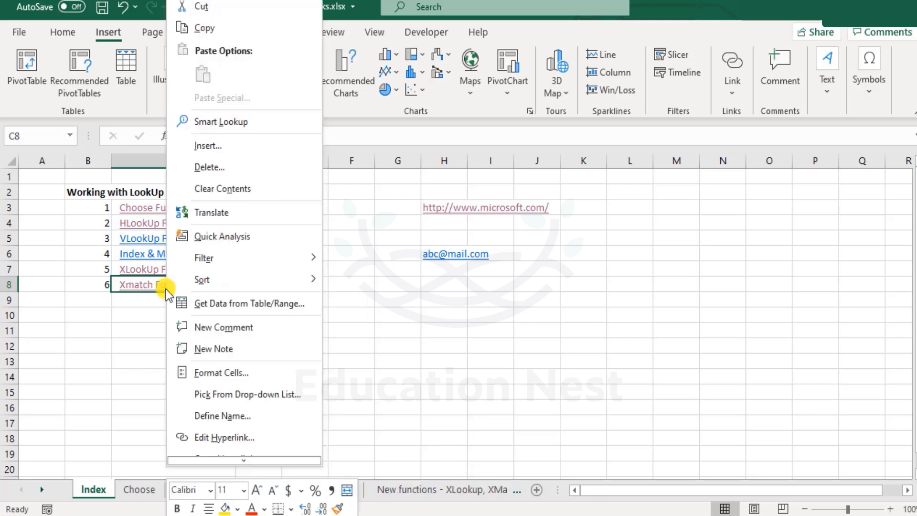
pyautogui.click(151, 323)
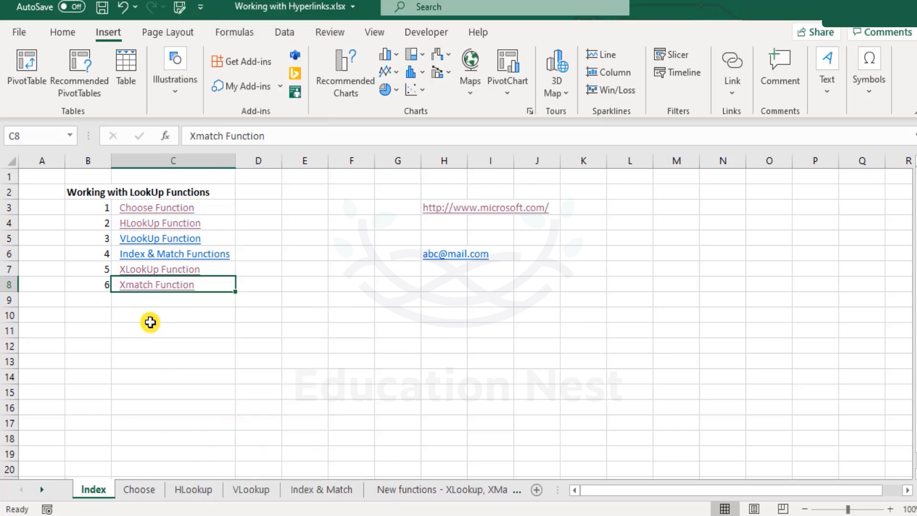
pyautogui.rightClick(172, 288)
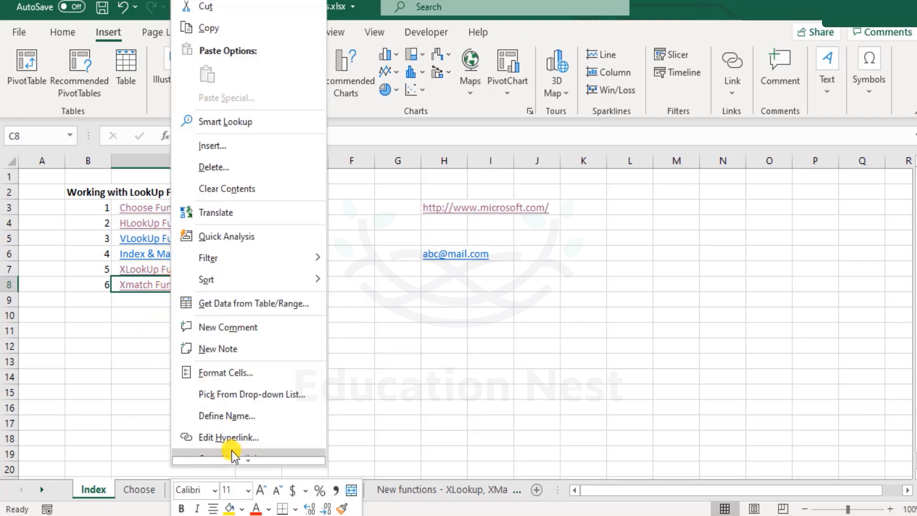
pyautogui.click(239, 436)
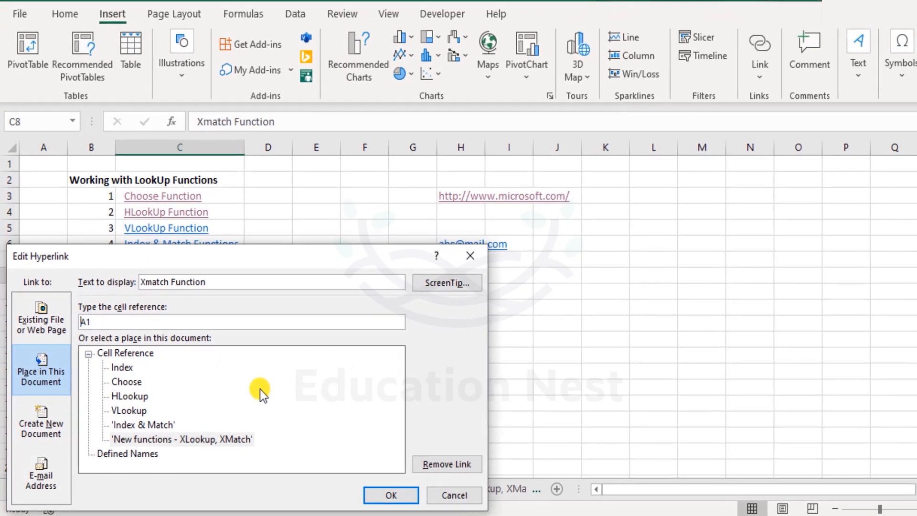
pyautogui.click(56, 317)
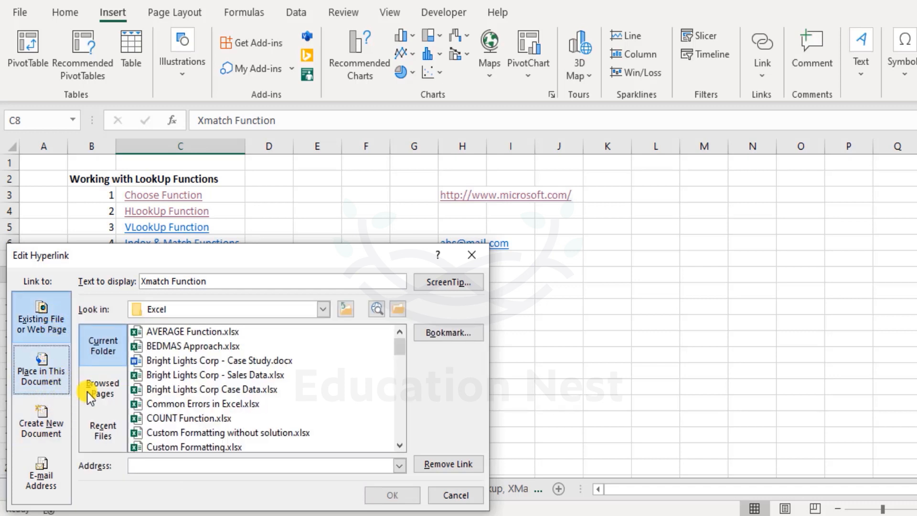
pyautogui.click(213, 466)
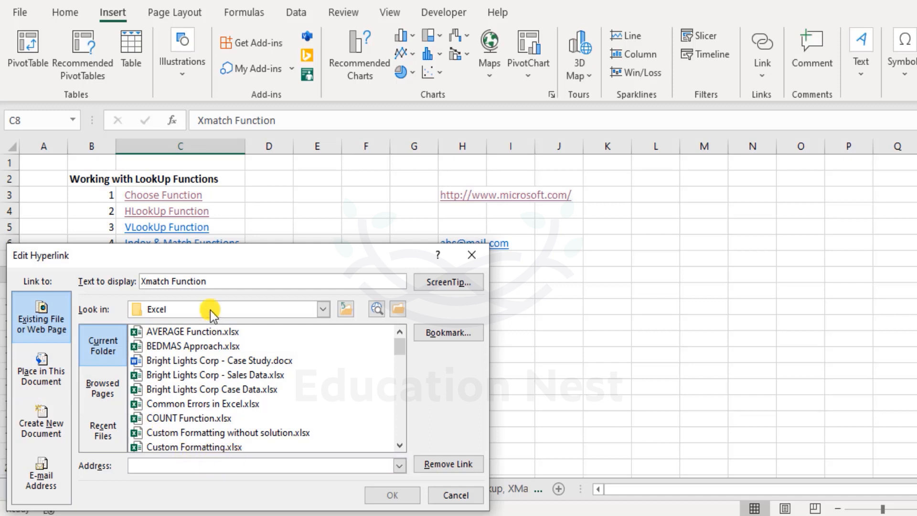
pyautogui.click(223, 279)
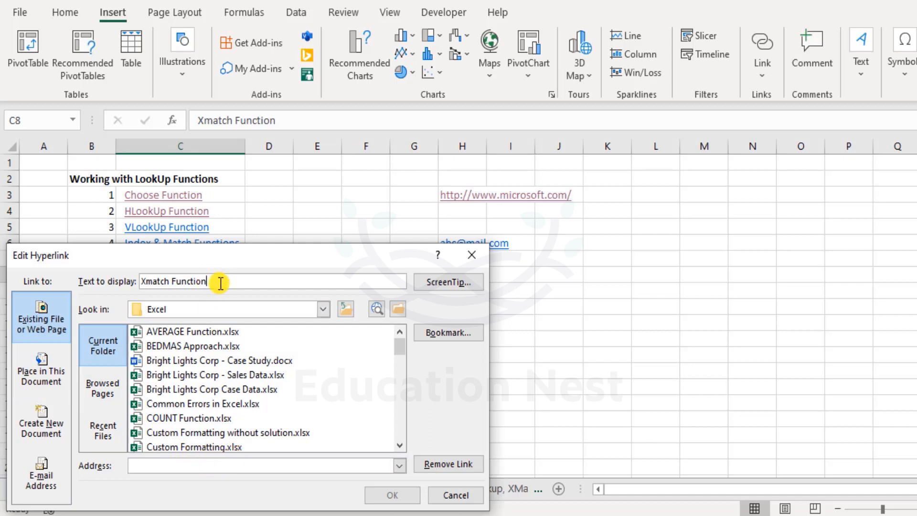
pyautogui.click(264, 460)
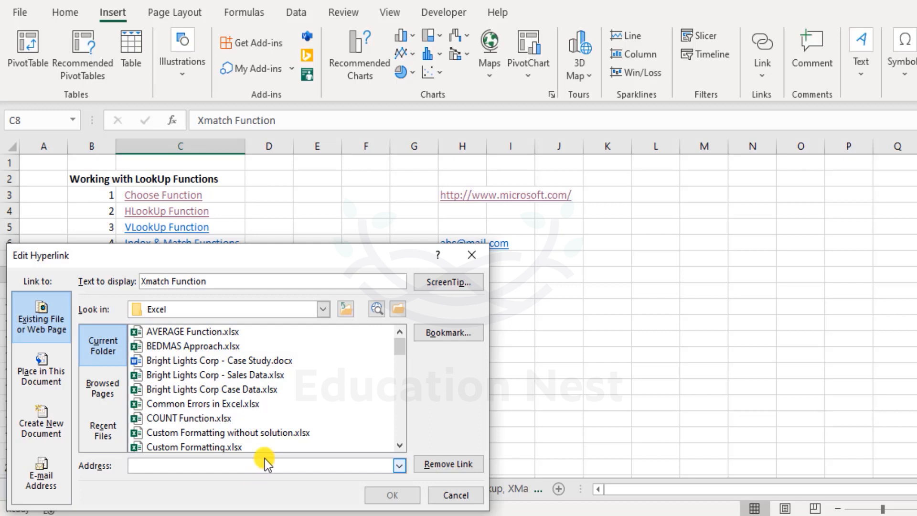
pyautogui.write('http://www.google.com')
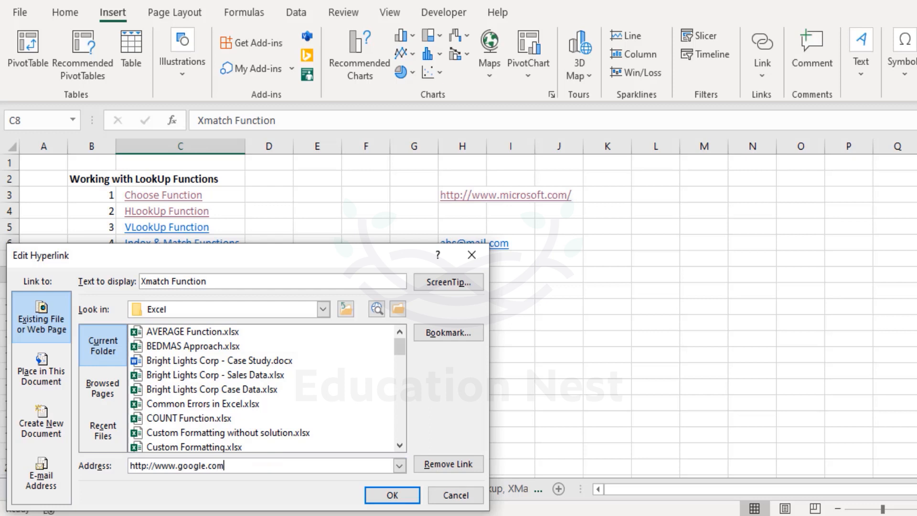
pyautogui.click(380, 493)
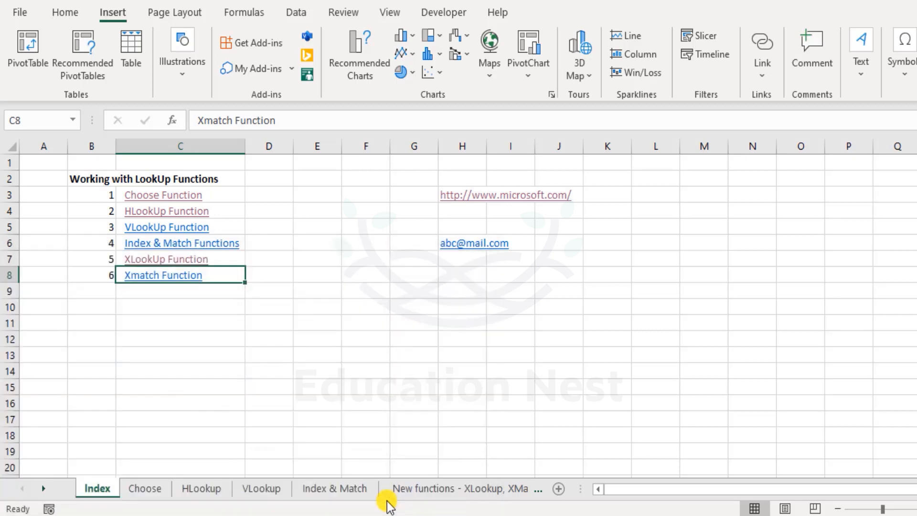
pyautogui.click(300, 355)
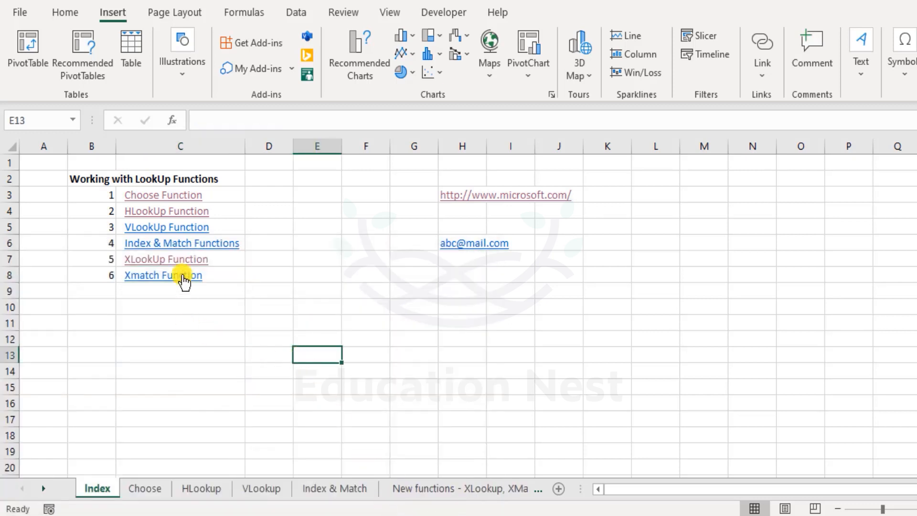
pyautogui.moveTo(184, 282)
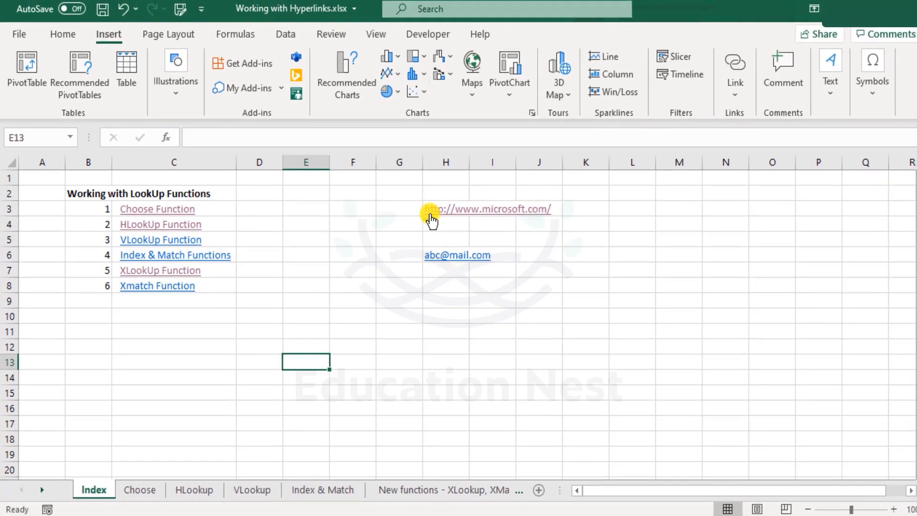
pyautogui.rightClick(431, 219)
pyautogui.click(492, 490)
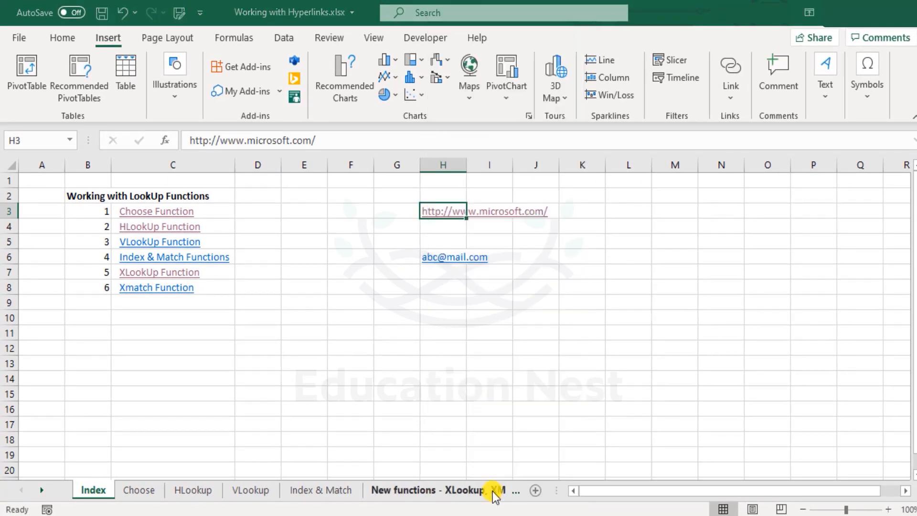
pyautogui.click(523, 291)
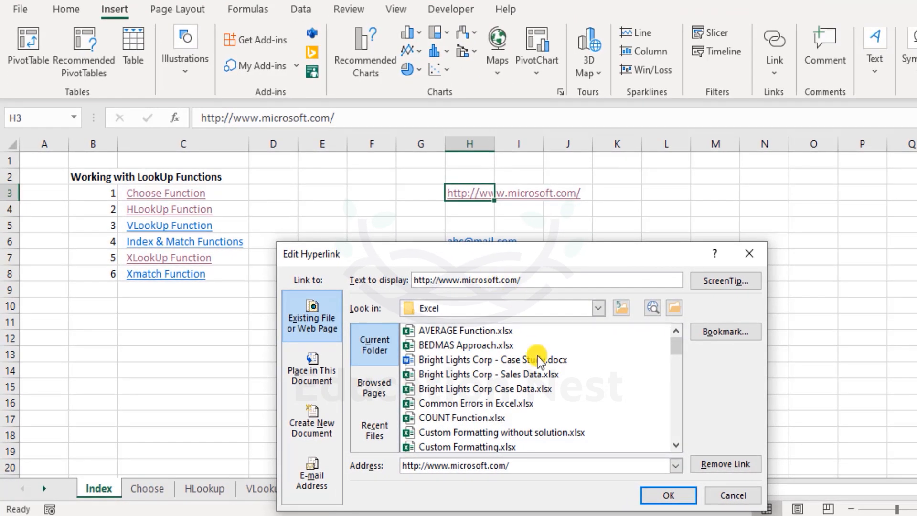
pyautogui.doubleClick(471, 465)
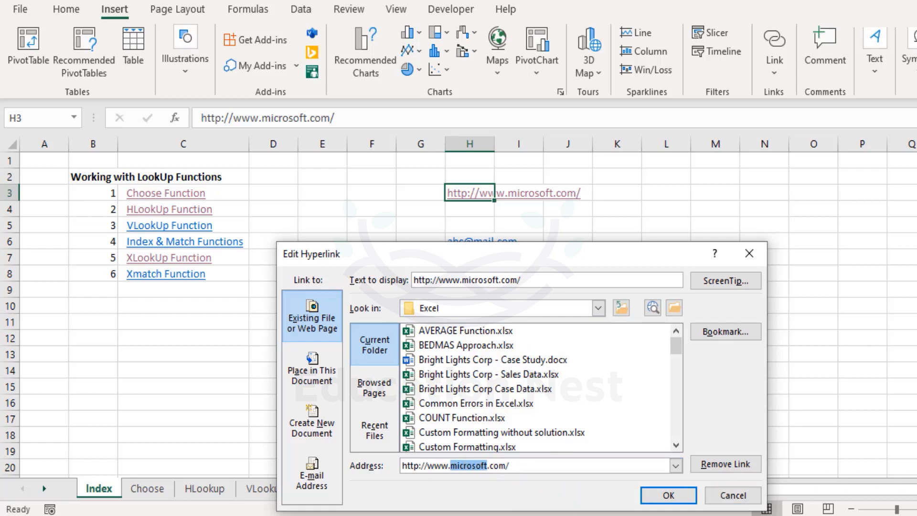
pyautogui.write('linkedin')
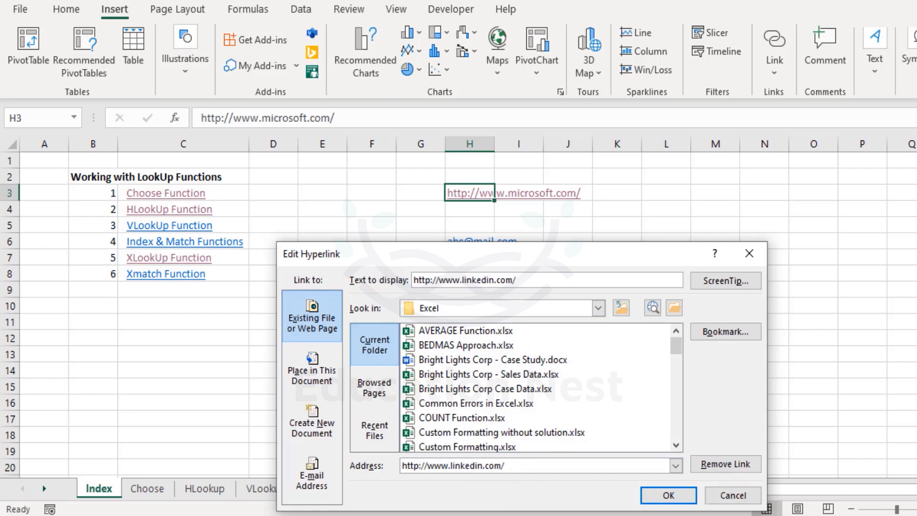
pyautogui.moveTo(488, 281); pyautogui.dragTo(464, 285)
pyautogui.press('BackSpace')
pyautogui.press('BackSpace')
pyautogui.press('BackSpace')
pyautogui.write('microsoft')
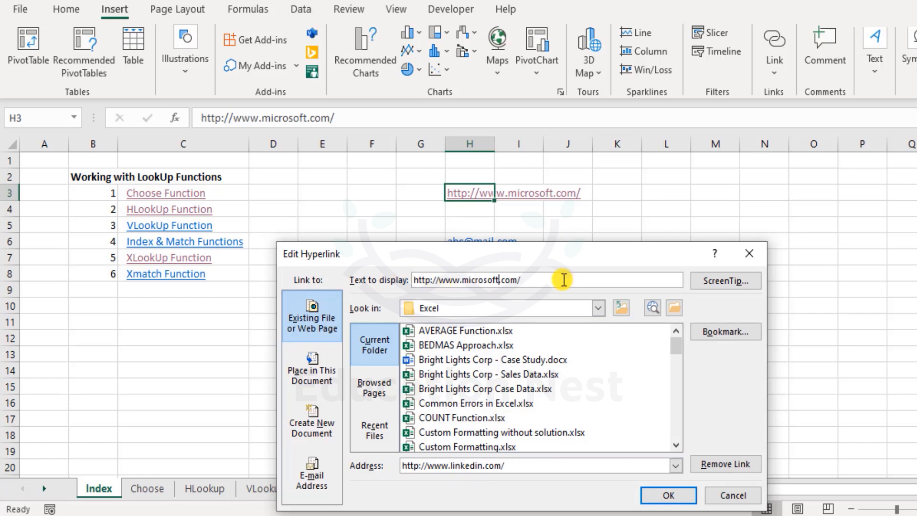
pyautogui.moveTo(521, 280); pyautogui.dragTo(413, 280)
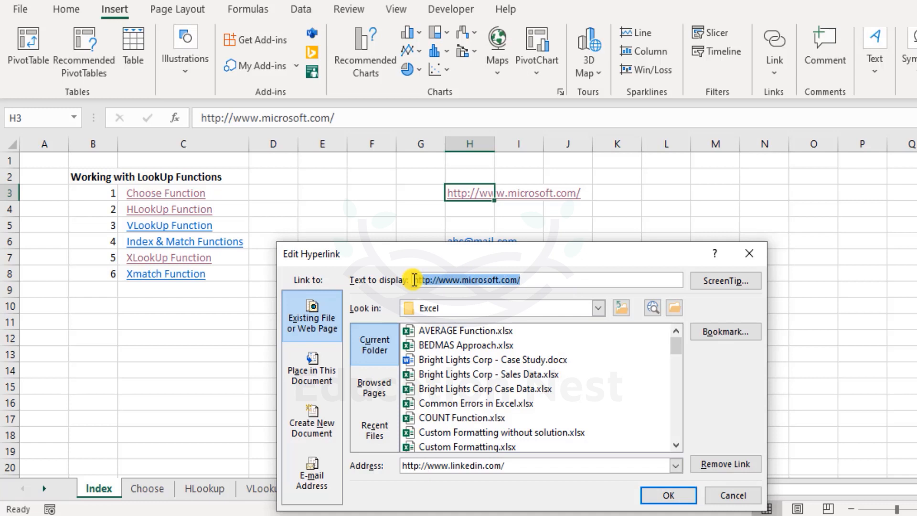
pyautogui.moveTo(526, 465); pyautogui.dragTo(311, 466)
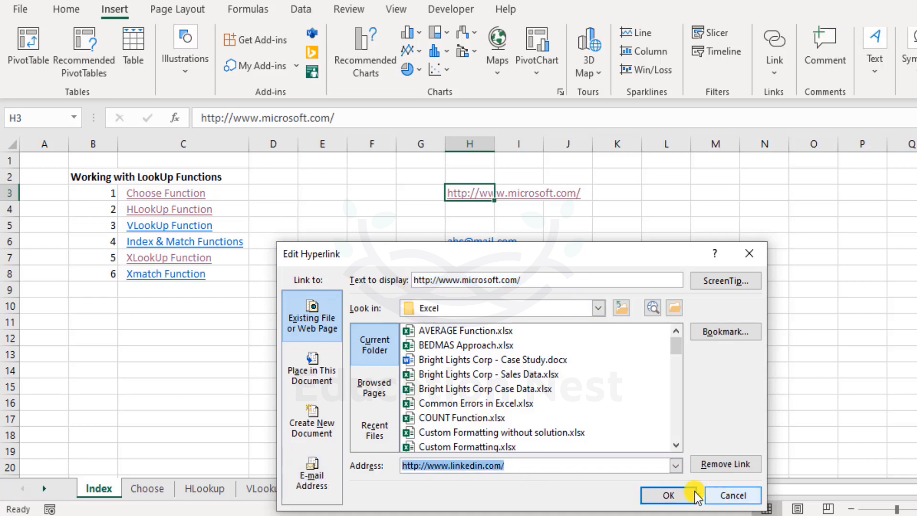
pyautogui.click(663, 494)
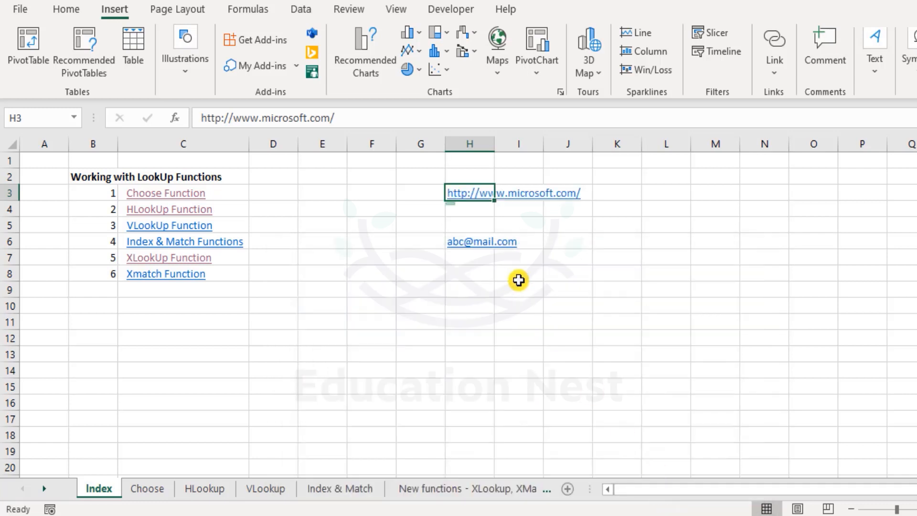
pyautogui.click(518, 281)
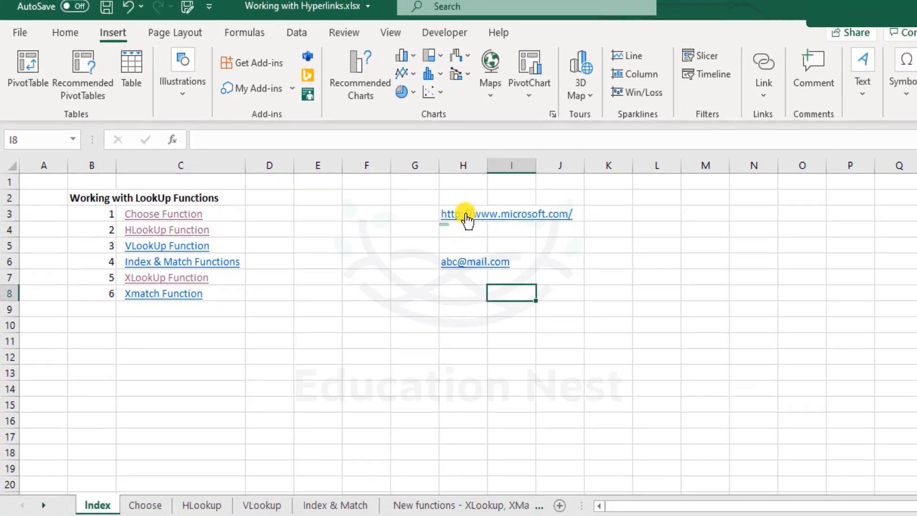
pyautogui.rightClick(546, 224)
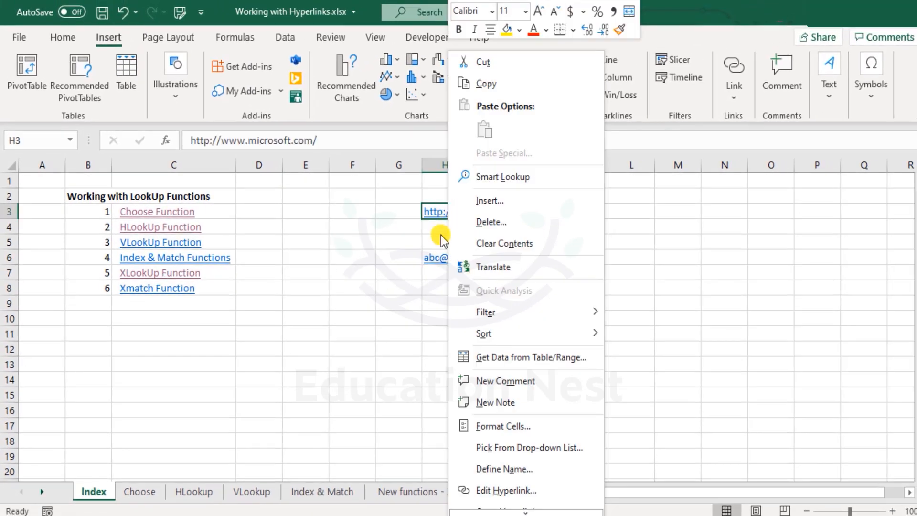
pyautogui.click(408, 307)
pyautogui.click(449, 313)
pyautogui.write('citi.c')
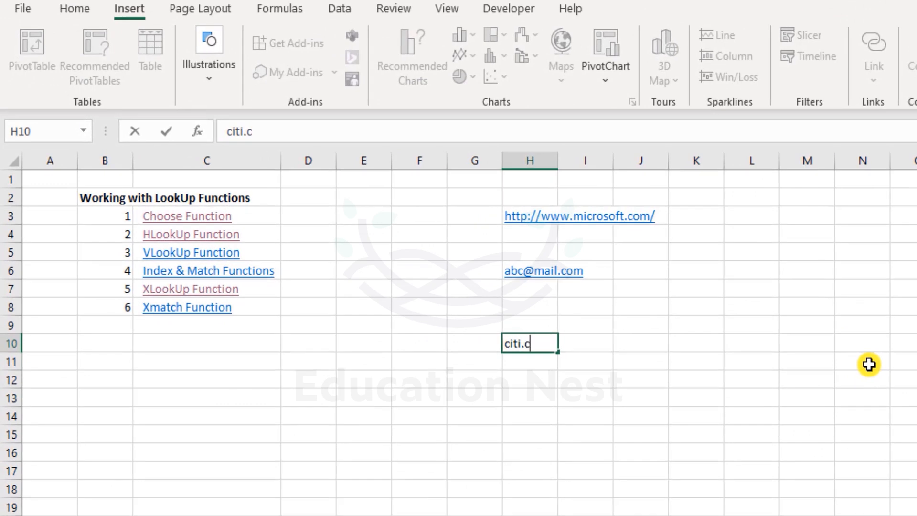
pyautogui.write('om')
pyautogui.press('Return')
pyautogui.press('Up')
pyautogui.write('http://')
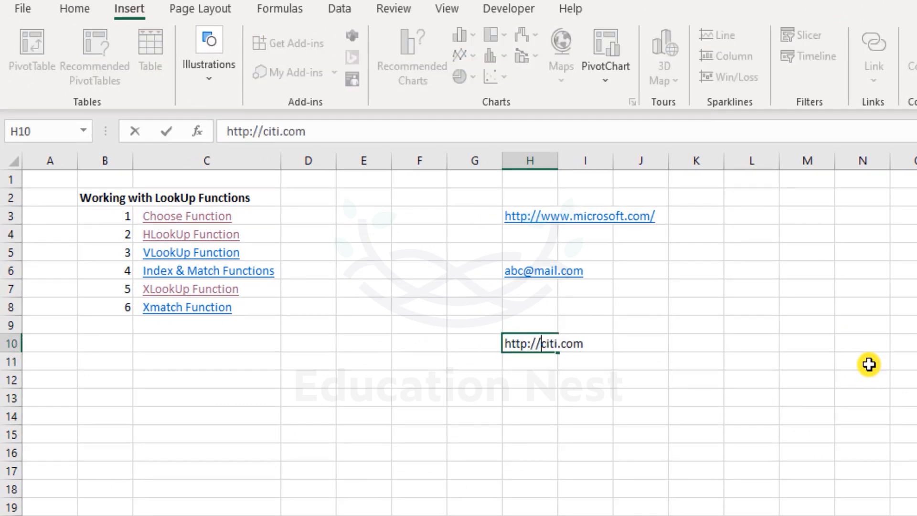
pyautogui.press('Return')
pyautogui.press('Up')
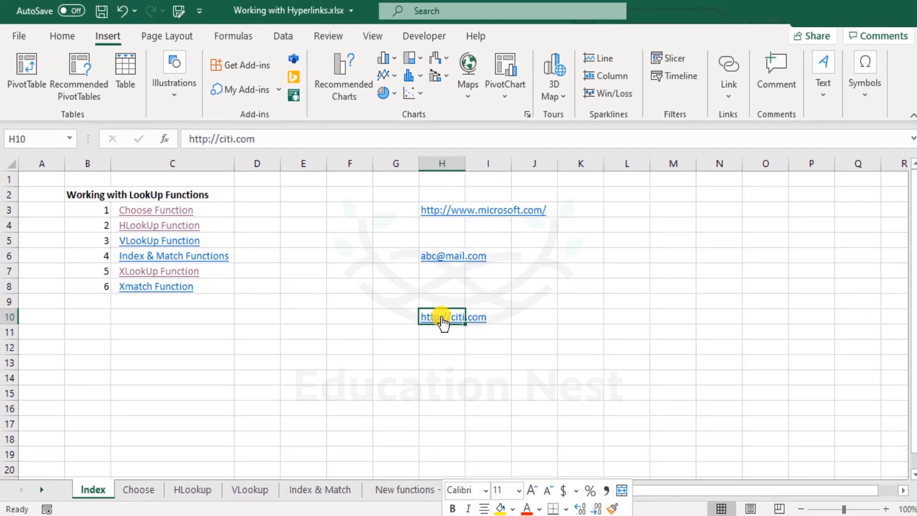
pyautogui.rightClick(502, 333)
pyautogui.click(529, 438)
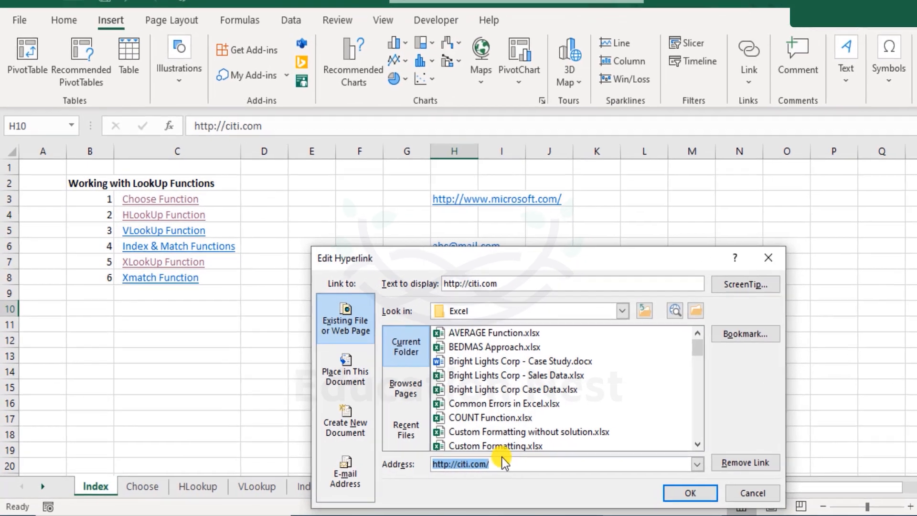
pyautogui.click(482, 466)
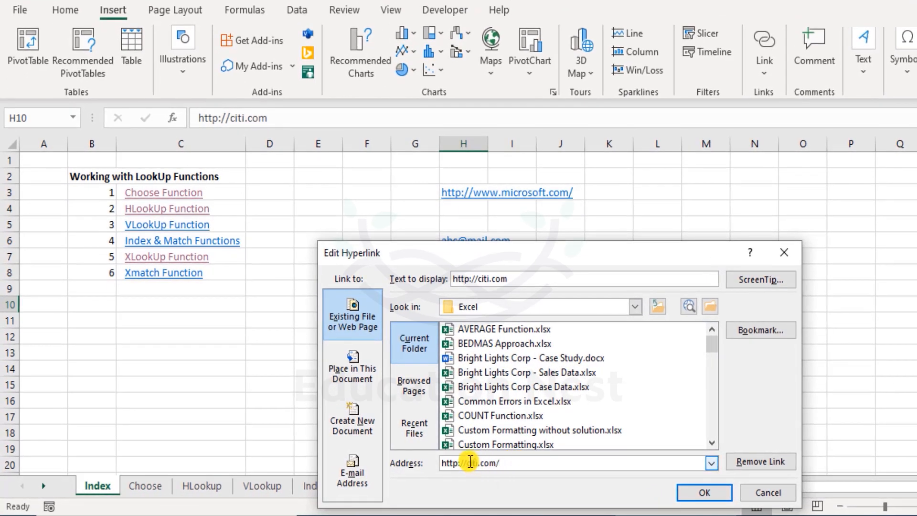
pyautogui.click(471, 462)
pyautogui.press('Delete')
pyautogui.press('Delete')
pyautogui.press('BackSpace')
pyautogui.press('BackSpace')
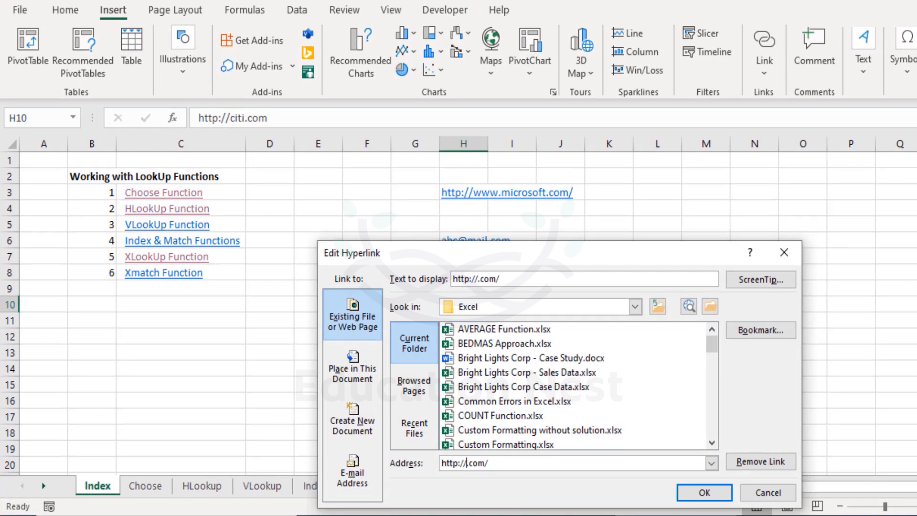
pyautogui.write('w')
pyautogui.press('BackSpace')
pyautogui.write('qqwert')
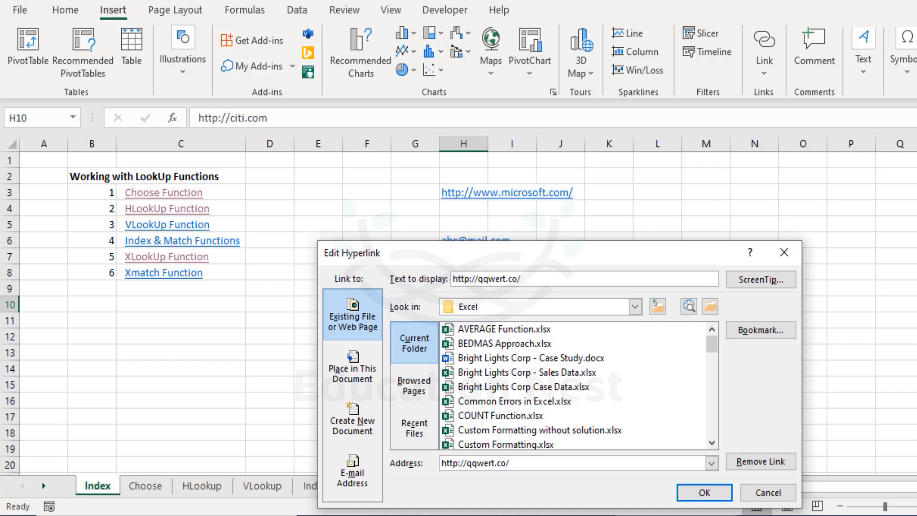
pyautogui.press('BackSpace')
pyautogui.press('BackSpace')
pyautogui.press('BackSpace')
pyautogui.press('BackSpace')
pyautogui.press('BackSpace')
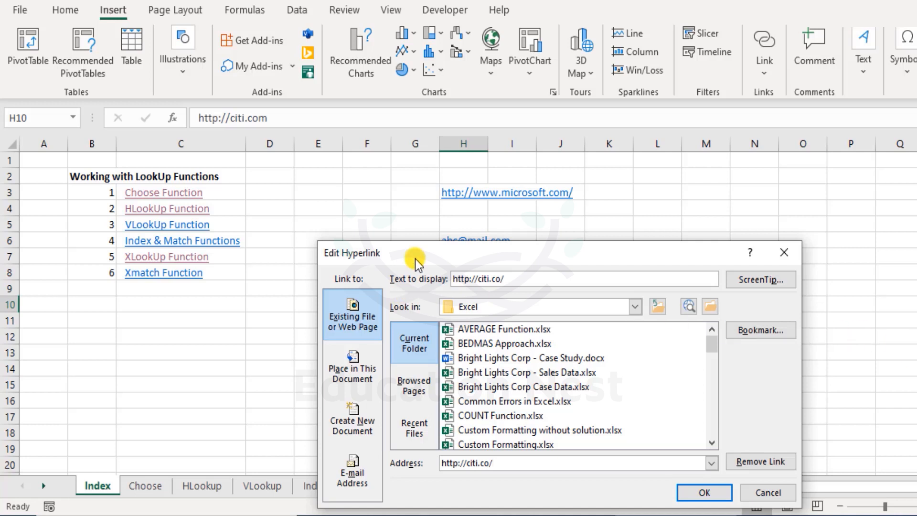
pyautogui.click(502, 279)
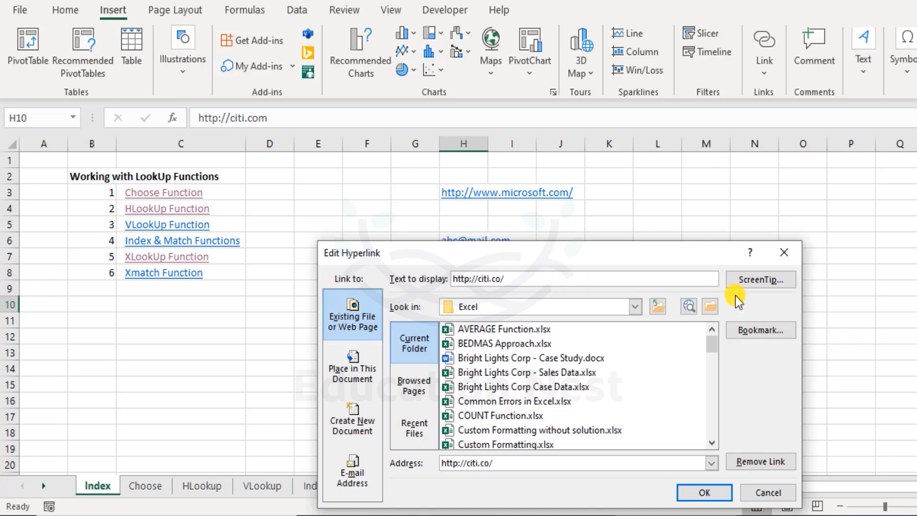
pyautogui.write('m')
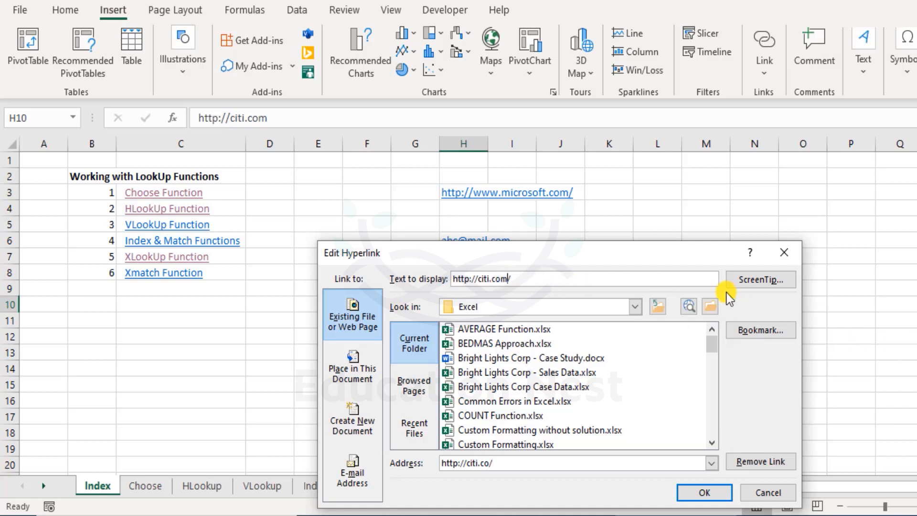
pyautogui.click(706, 493)
pyautogui.click(545, 334)
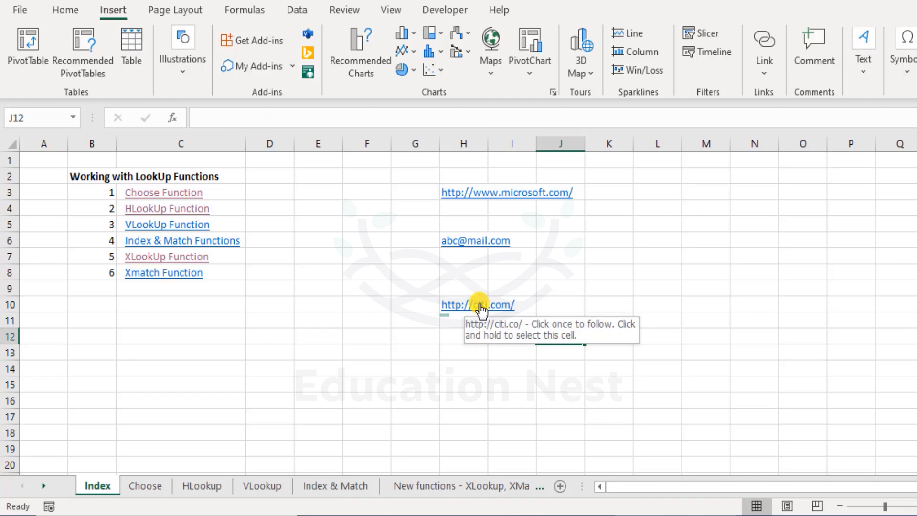
pyautogui.click(448, 350)
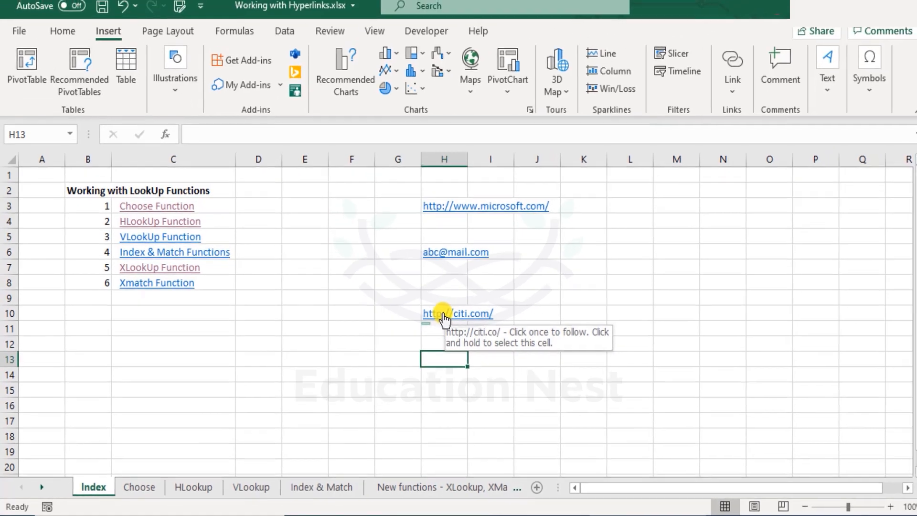
# - Review the link options of cell H10 and the Xmatch Function hyperlink's settings in cell C8, cancelling without changes
pyautogui.rightClick(463, 306)
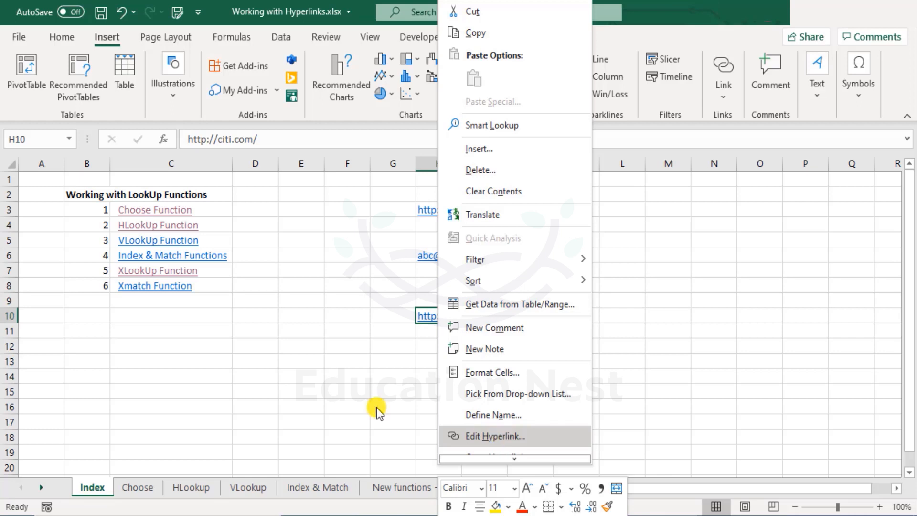
pyautogui.press('Escape')
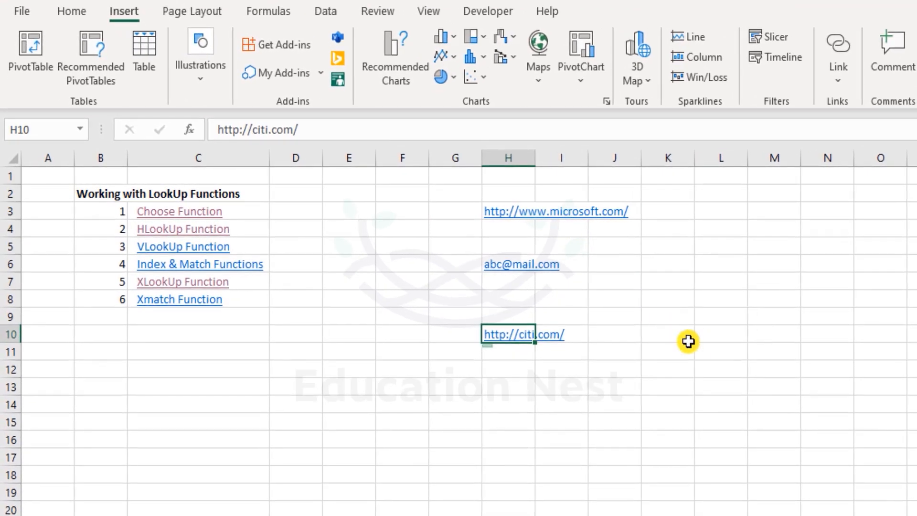
pyautogui.rightClick(190, 306)
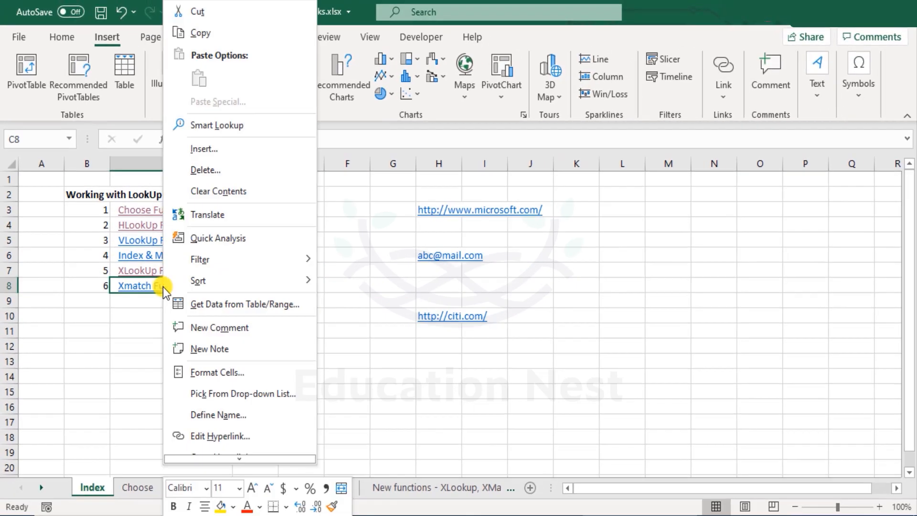
pyautogui.click(248, 442)
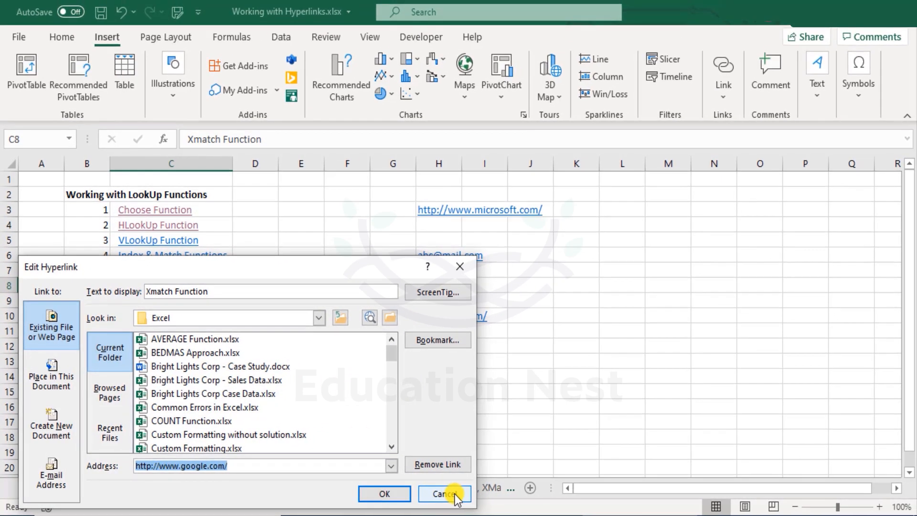
pyautogui.click(482, 495)
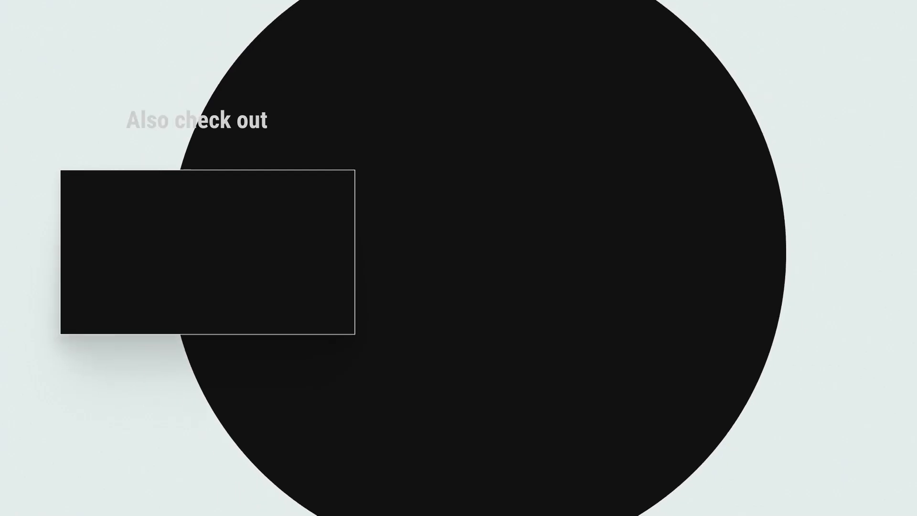